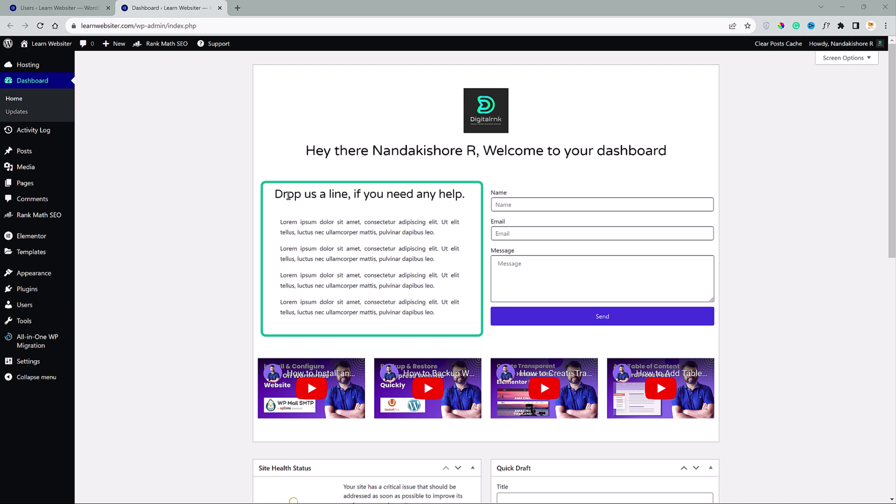
Step: Highlight part of the welcome panel heading, then clear the selection
left_click_drag(281, 194, 429, 207)
left_click(429, 207)
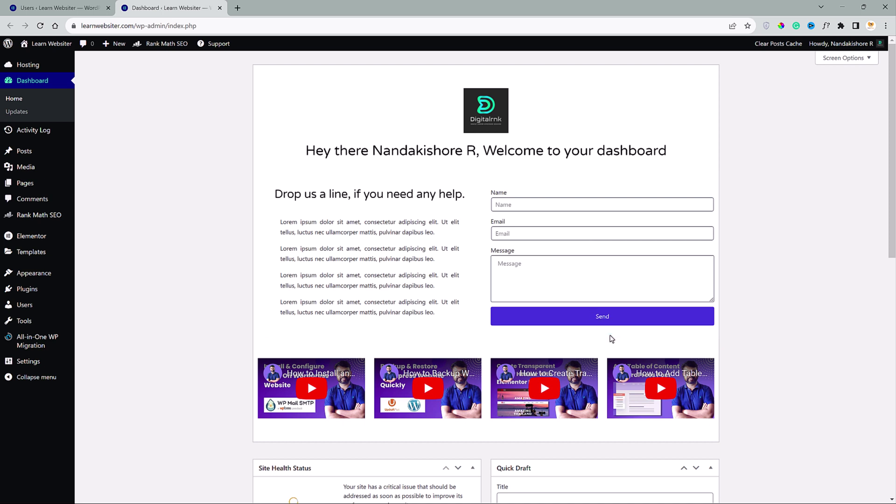
scroll(378, 324, "down", 2)
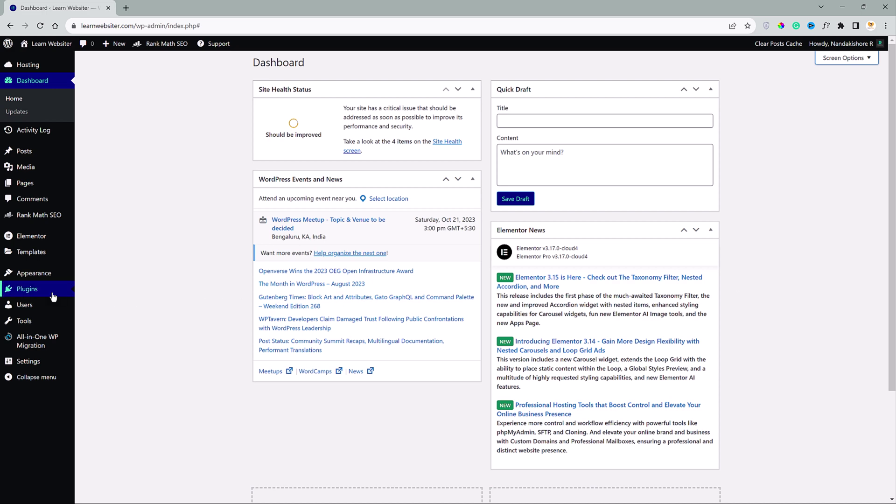
Step: Find 'white label cms' in the plugin directory, install it and activate it
mouse_move(75, 293)
left_click(95, 304)
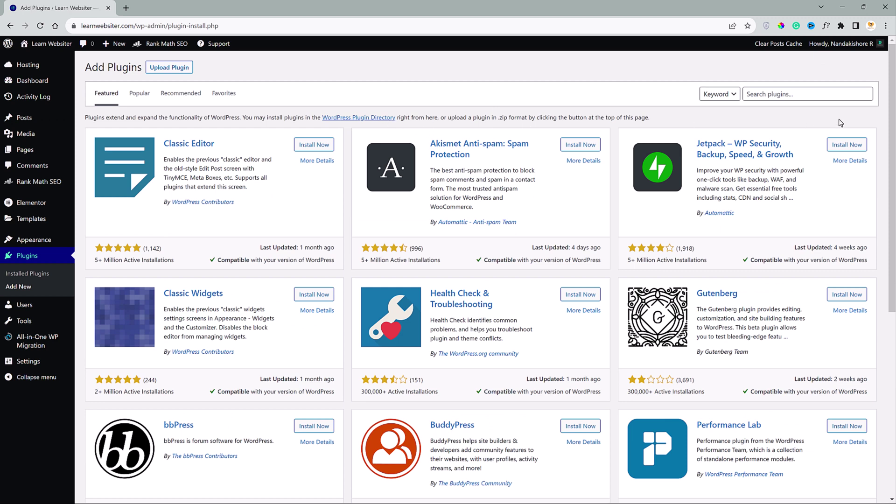
left_click(793, 93)
type("white label cms")
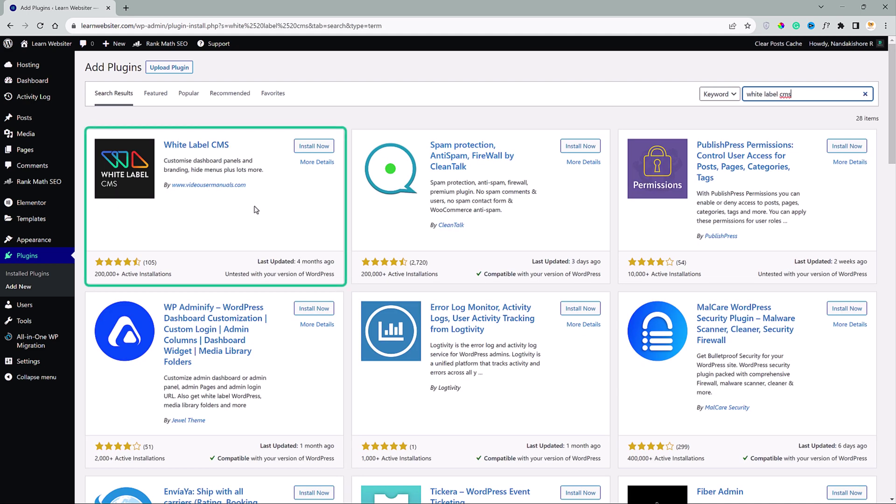
left_click(301, 145)
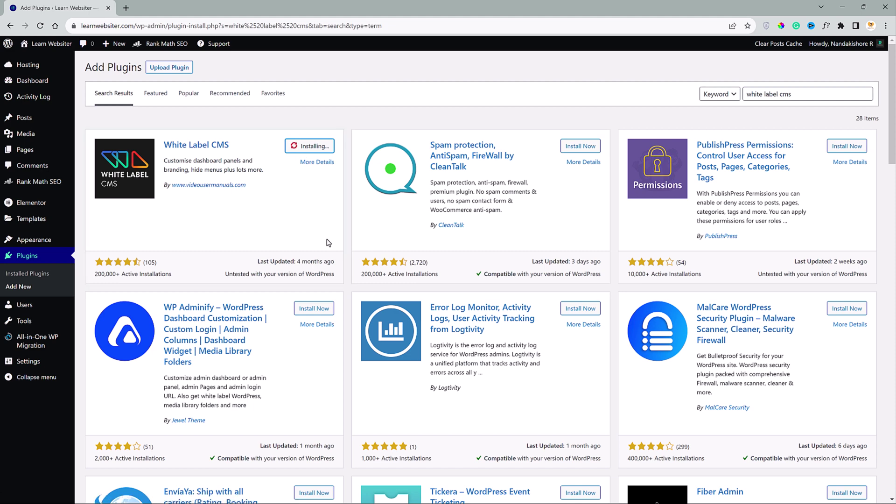
left_click(319, 150)
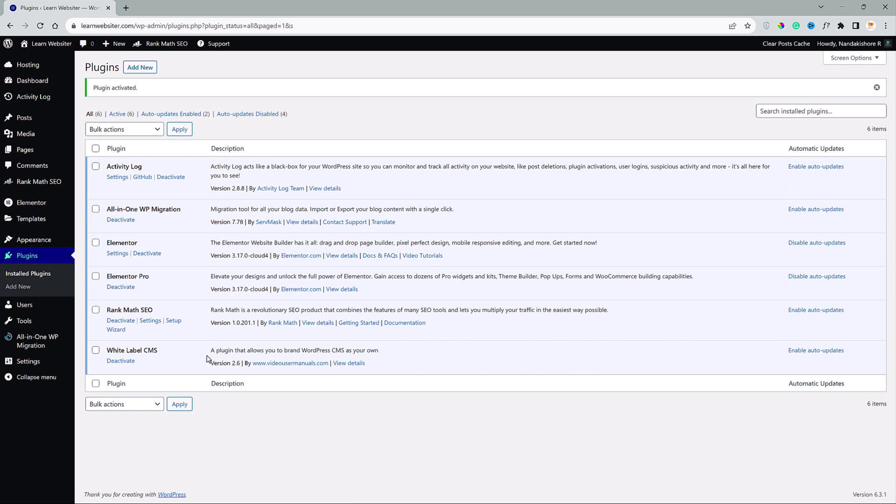
Step: Go to Settings > White Label CMS in the admin sidebar
mouse_move(66, 362)
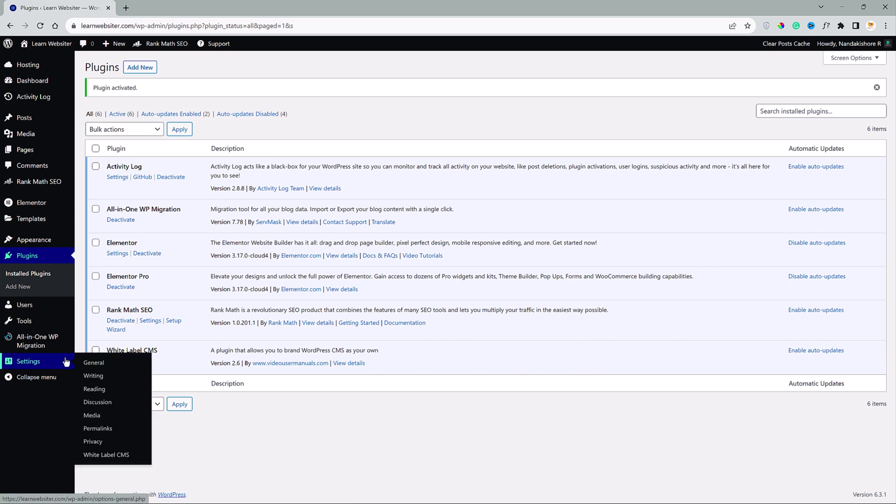
left_click(111, 455)
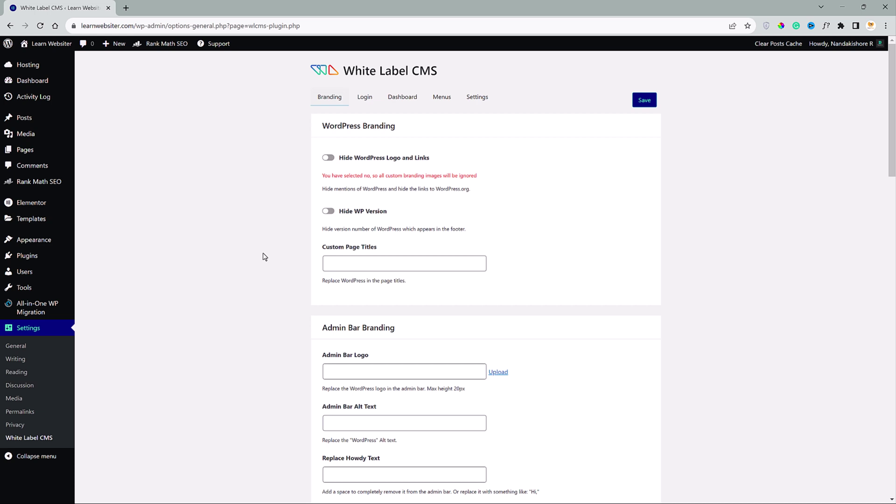
Step: Show the Dashboard customisation settings and open the dashboard home in another tab
left_click(388, 102)
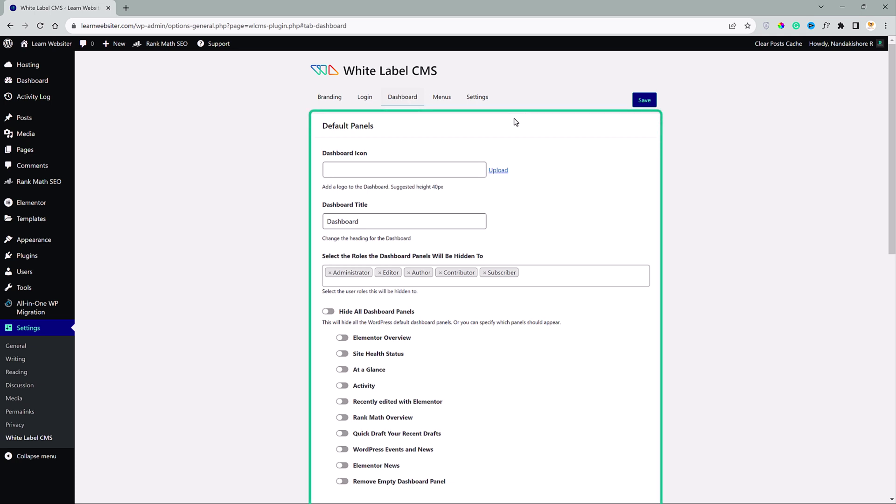
scroll(302, 258, "down", 1)
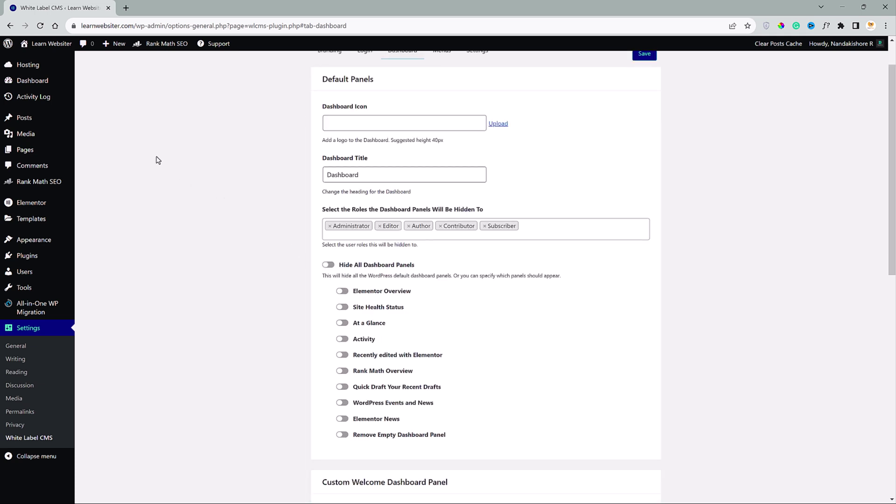
mouse_move(56, 84)
left_click(91, 88, "ctrl")
scroll(268, 239, "up", 1)
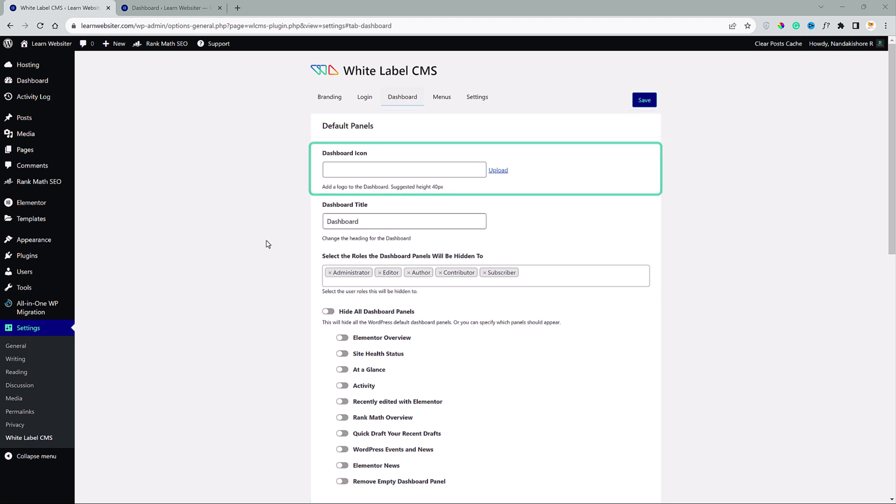
Step: Set the LW logo as the dashboard icon and title the dashboard 'Learn Websiter'
left_click(498, 171)
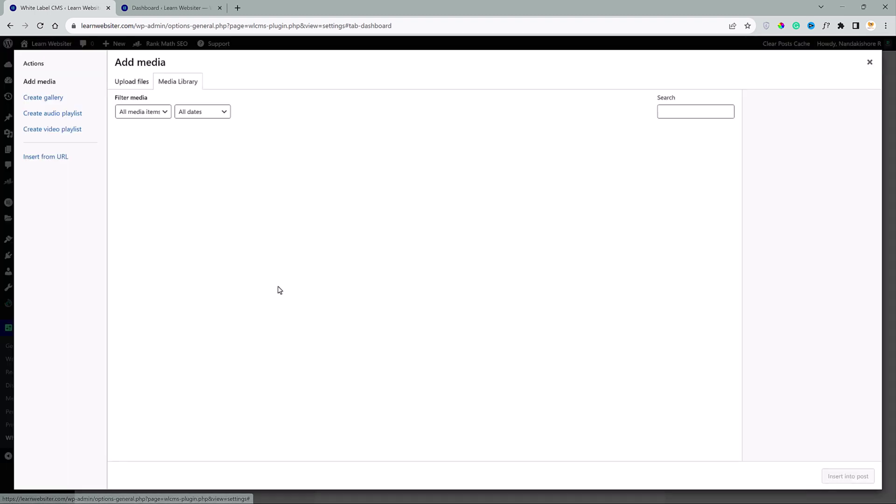
left_click(159, 308)
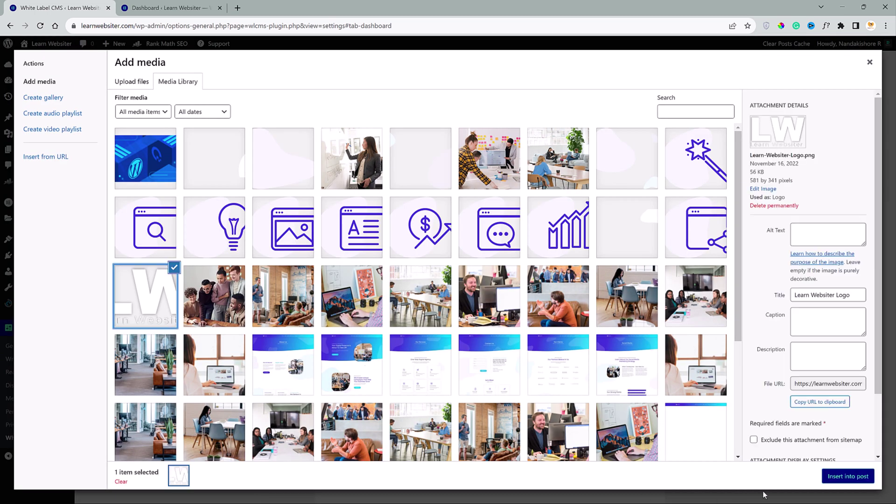
left_click(847, 476)
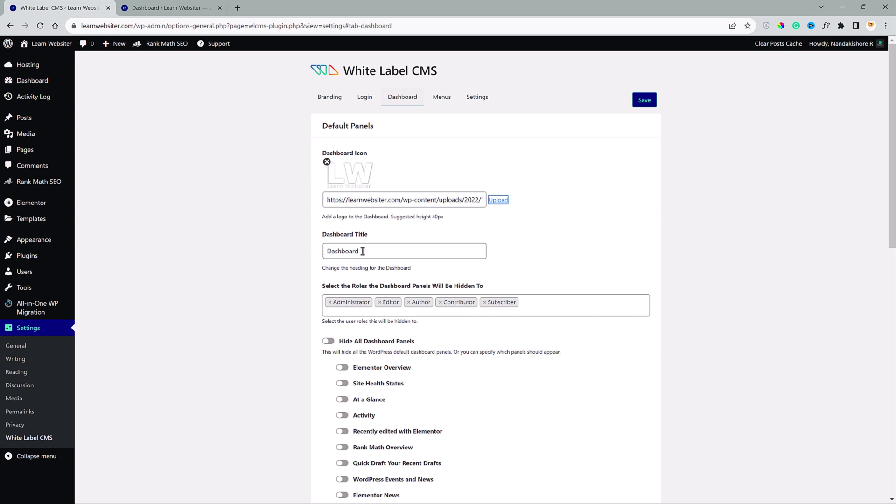
left_click_drag(363, 251, 315, 252)
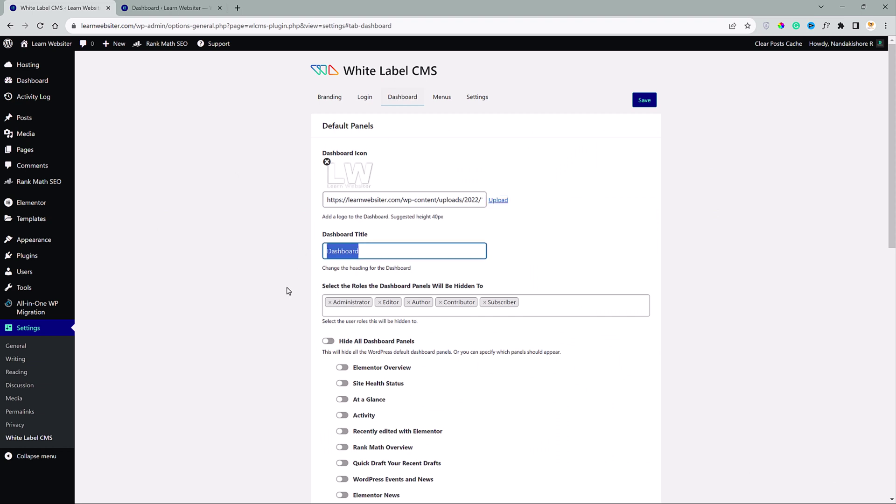
type("Learn Websiter")
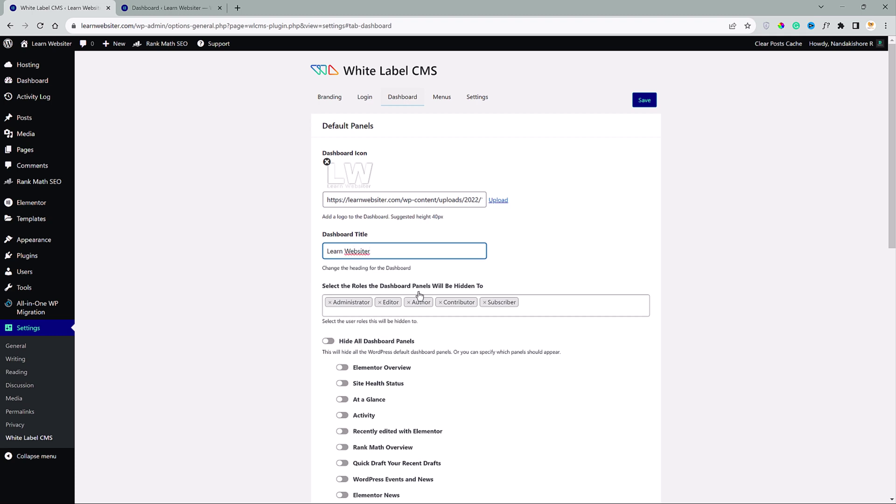
left_click(531, 308)
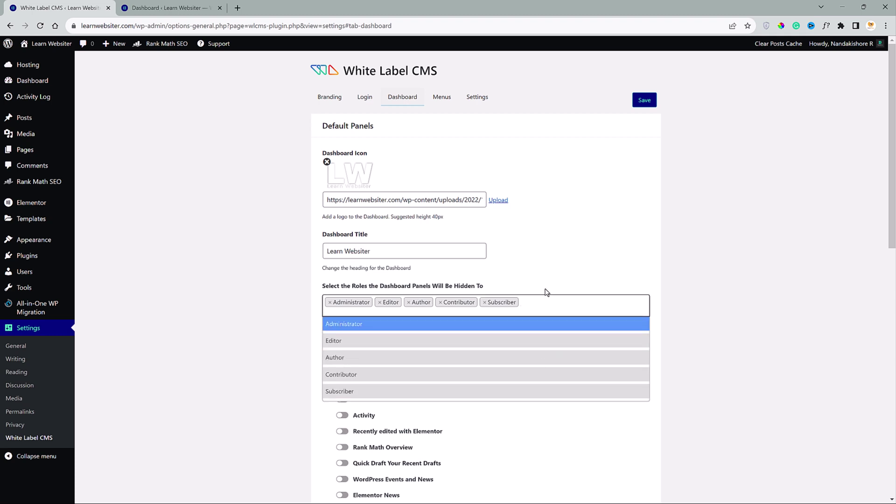
left_click(547, 292)
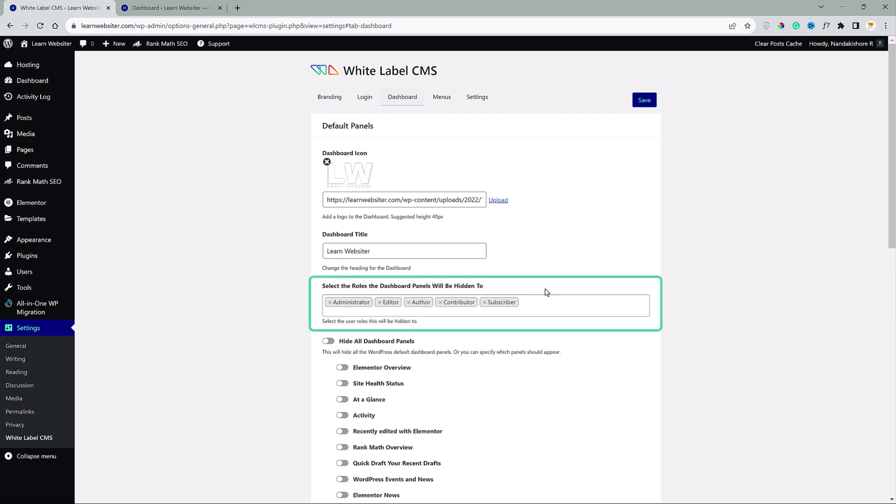
Step: Turn on Hide All Dashboard Panels and save the dashboard settings
scroll(256, 335, "down", 2)
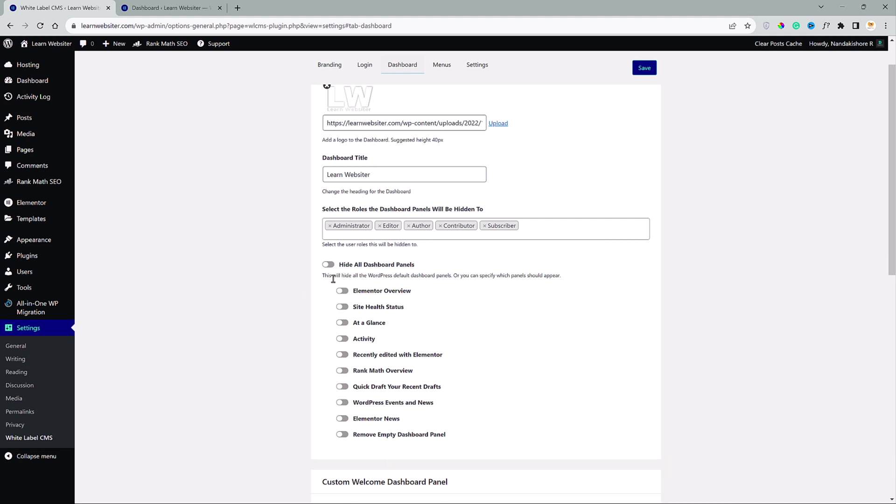
left_click(329, 266)
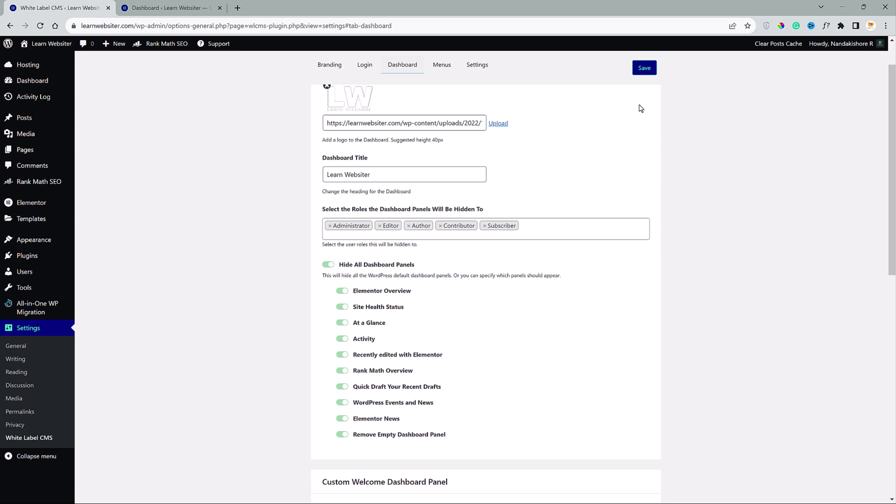
left_click(642, 71)
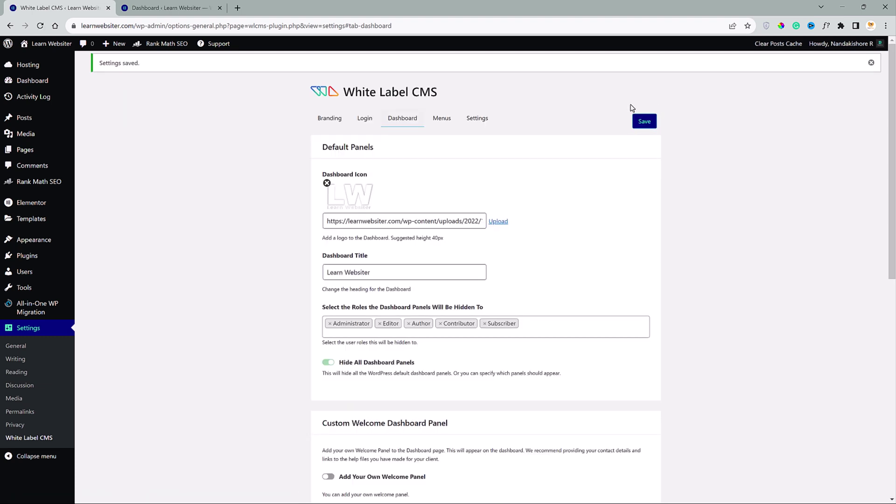
Step: Reload the dashboard tab to see the LW logo and Learn Websiter title alone
left_click(180, 4)
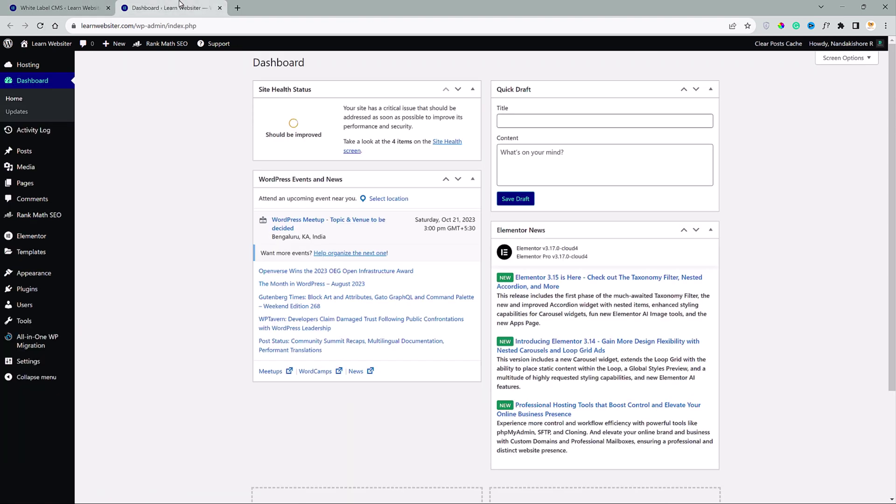
left_click(40, 26)
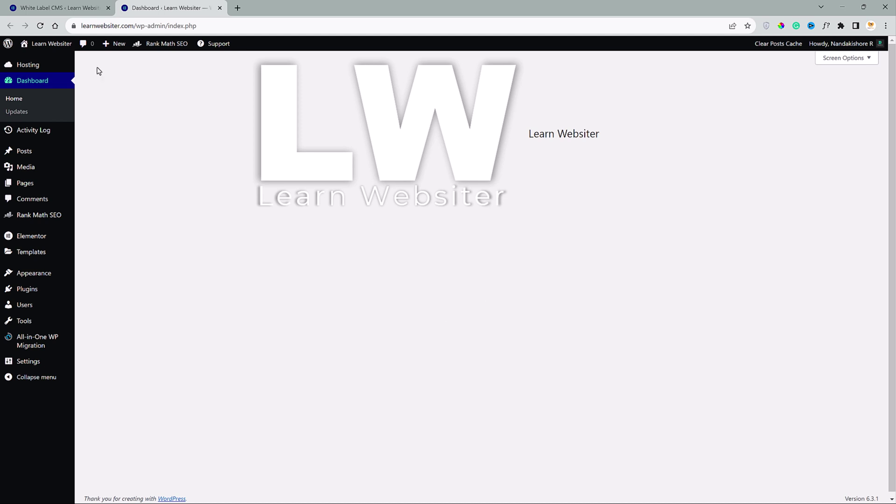
Step: Turn off Hide All Dashboard Panels and hide only the Elementor Overview panel
left_click(49, 4)
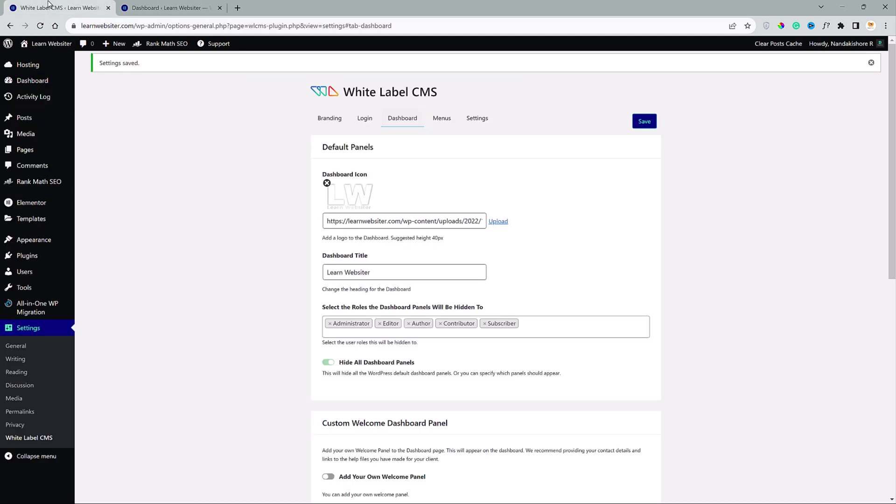
left_click(327, 362)
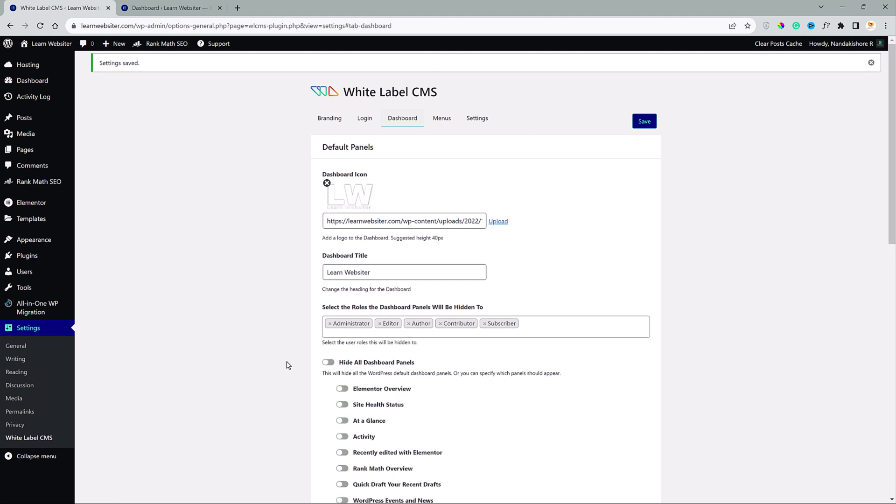
scroll(288, 365, "down", 3)
left_click(342, 265)
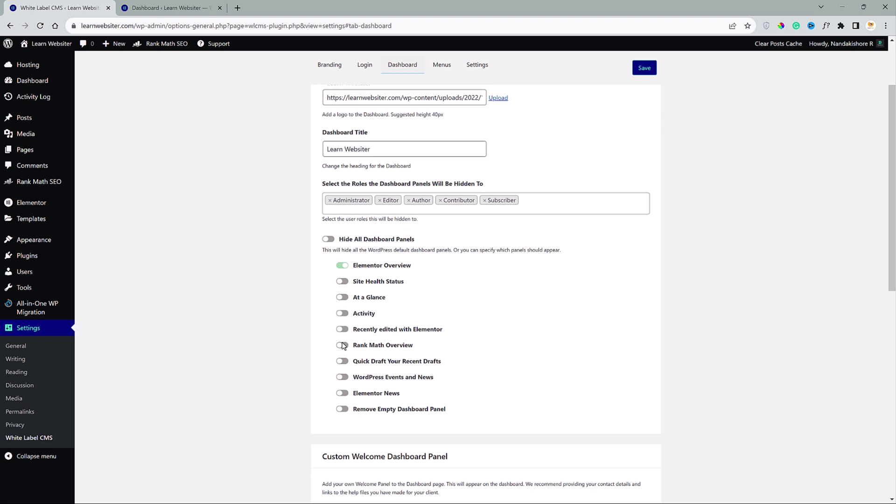
left_click(342, 362)
left_click(344, 363)
scroll(455, 367, "down", 5)
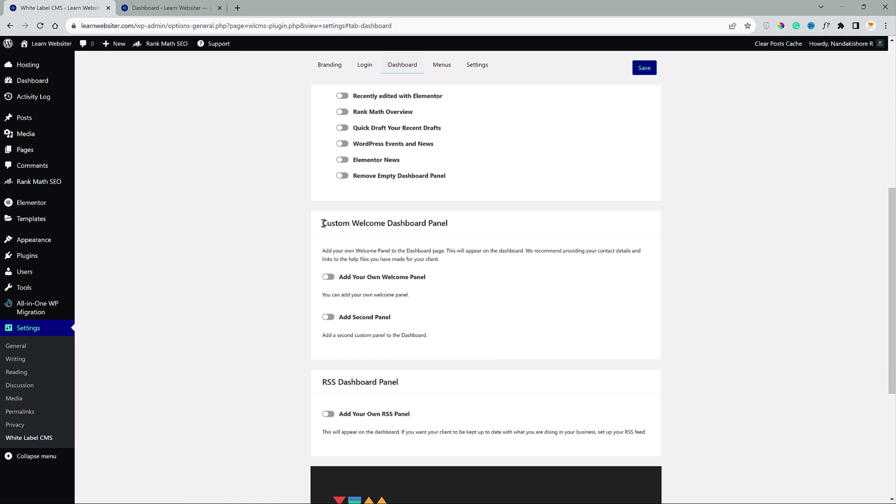
Step: Enable the Custom Welcome Dashboard Panel
left_click_drag(323, 223, 452, 224)
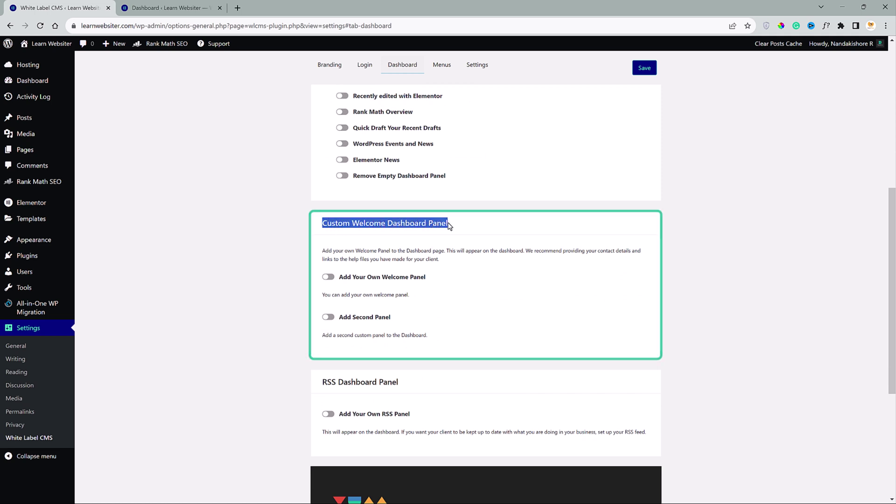
left_click(325, 242)
left_click(328, 277)
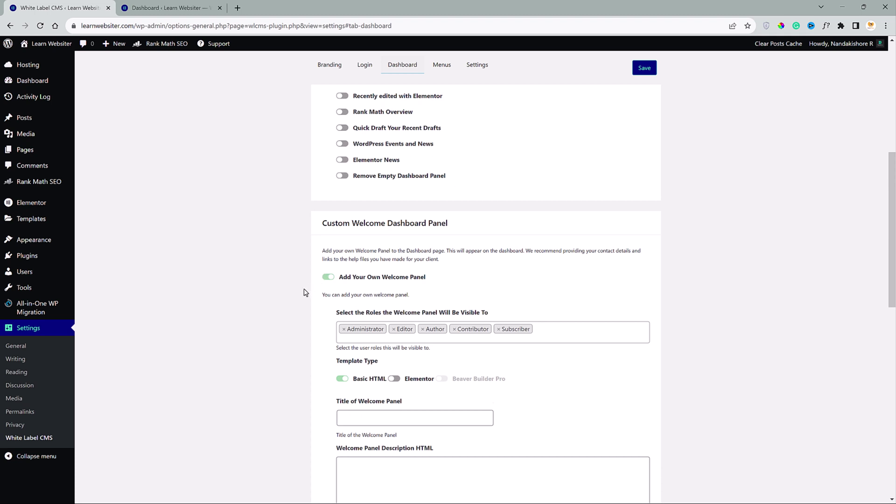
scroll(305, 292, "down", 2)
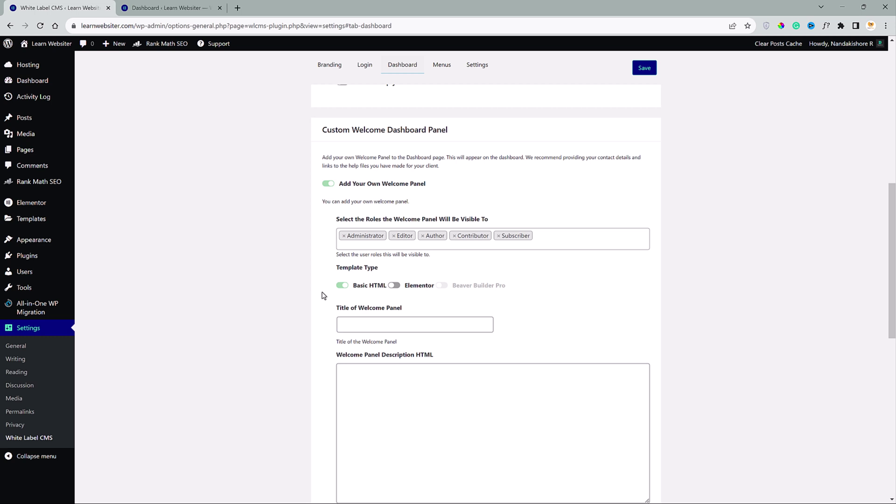
scroll(353, 311, "down", 1)
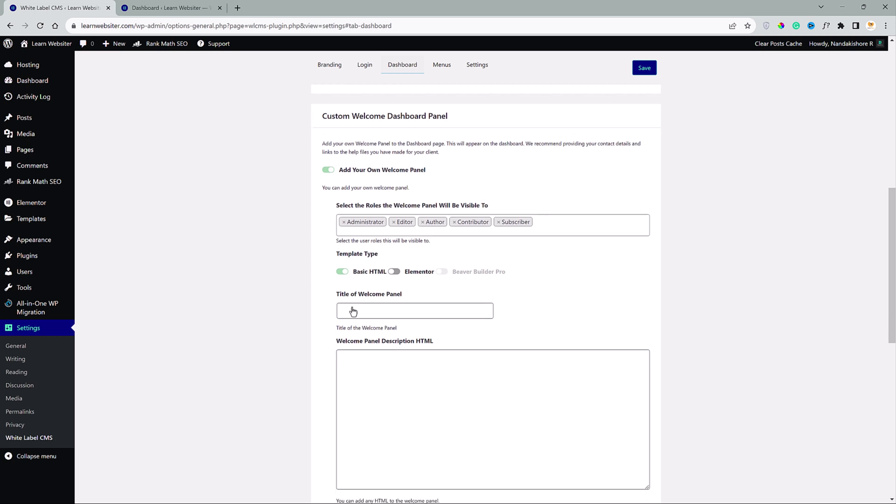
scroll(353, 312, "down", 1)
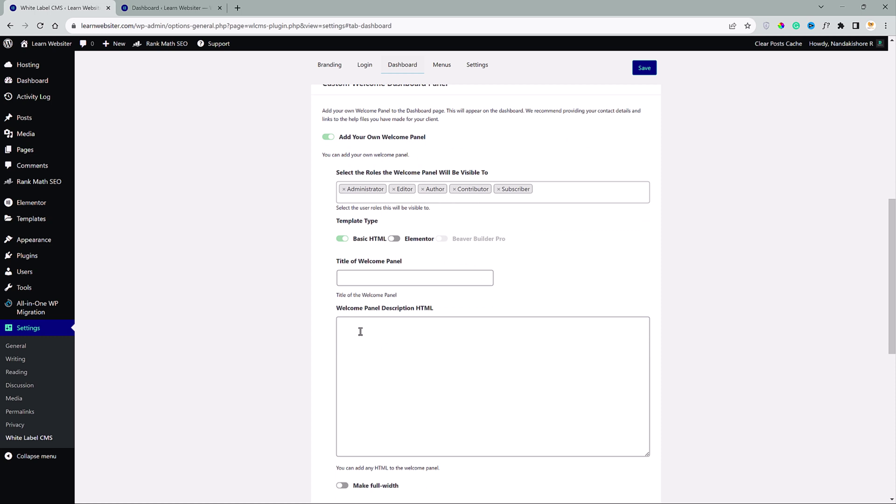
Step: Set the welcome description to 'Hello There, Welcome to My Dashboard' and make it full-width
left_click(361, 332)
left_click(361, 331)
type("Hello There")
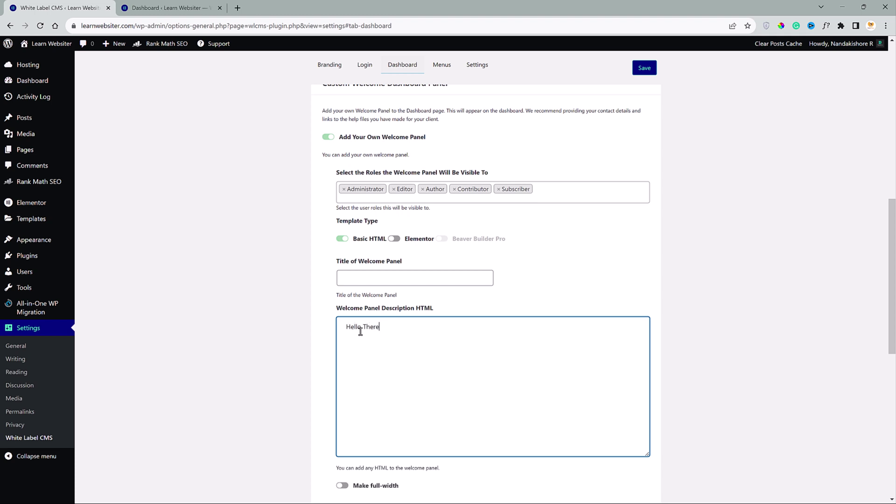
type(", Welcome to My Dashboard")
scroll(440, 356, "down", 3)
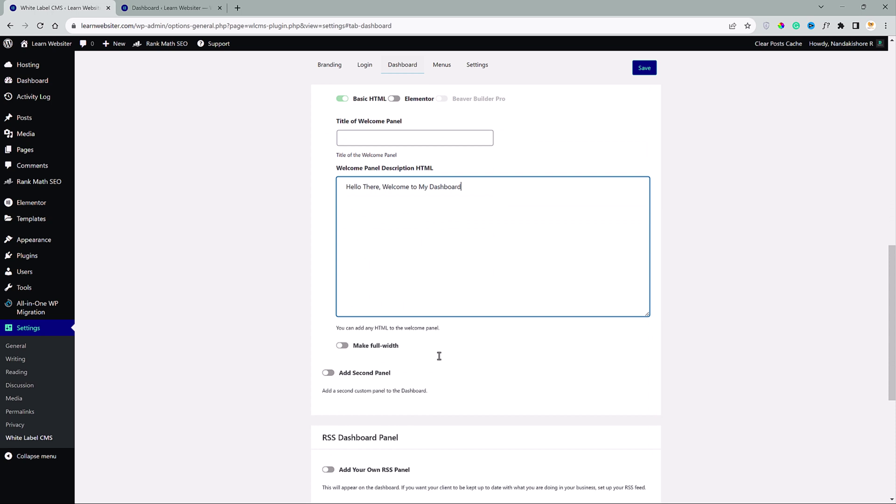
left_click(342, 345)
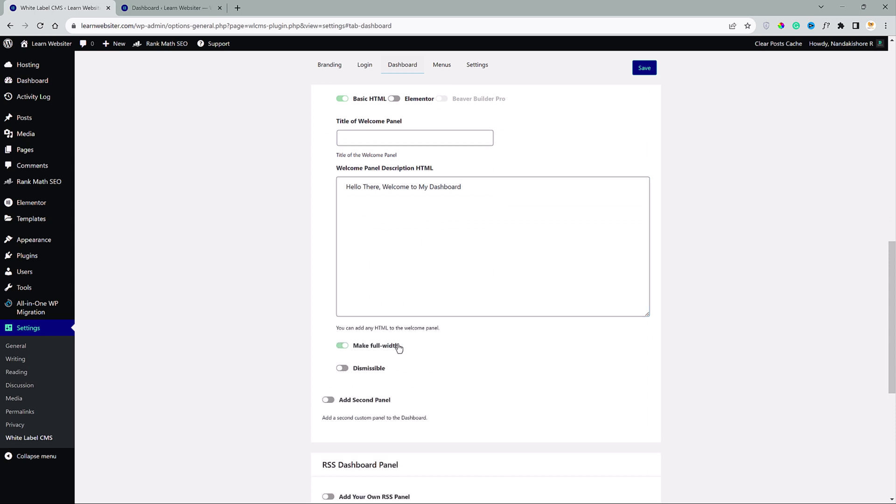
scroll(392, 420, "up", 1)
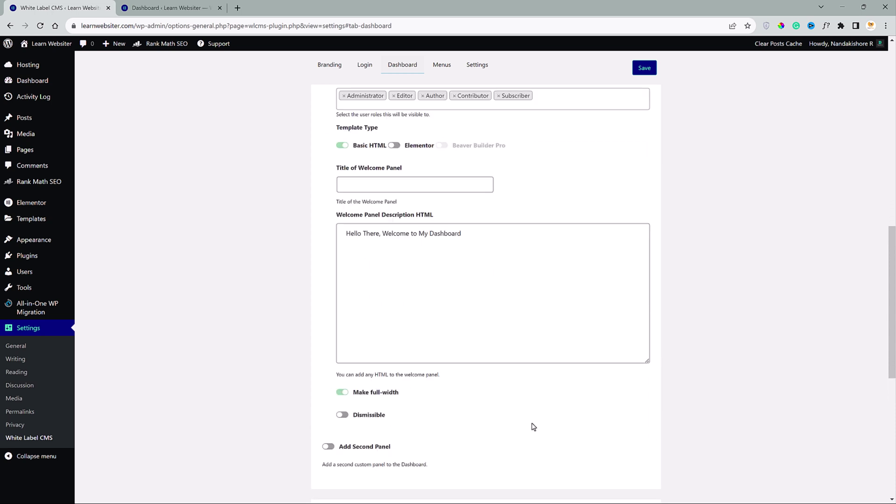
scroll(533, 427, "up", 6)
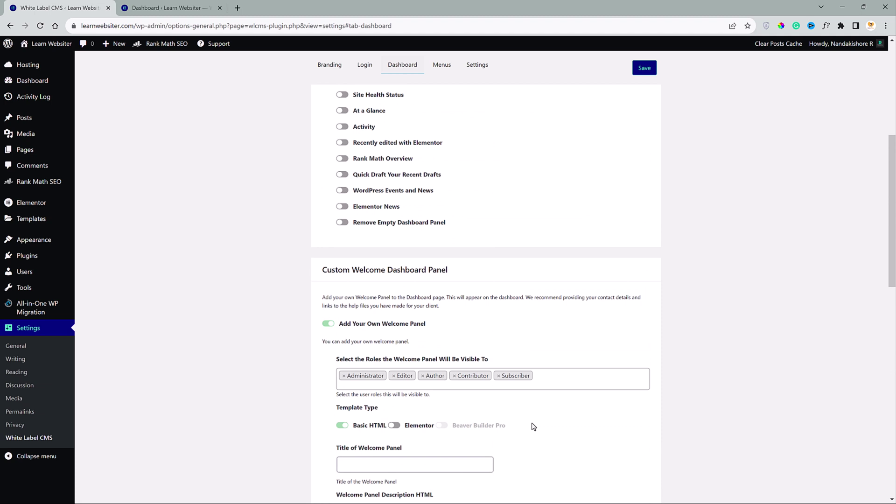
scroll(534, 427, "up", 4)
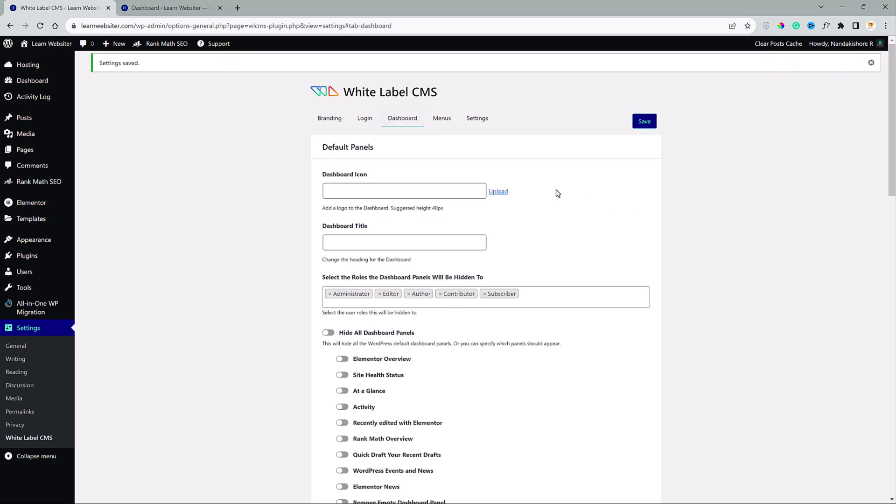
Step: Reload the site dashboard to display the new full-width welcome panel
left_click(188, 8)
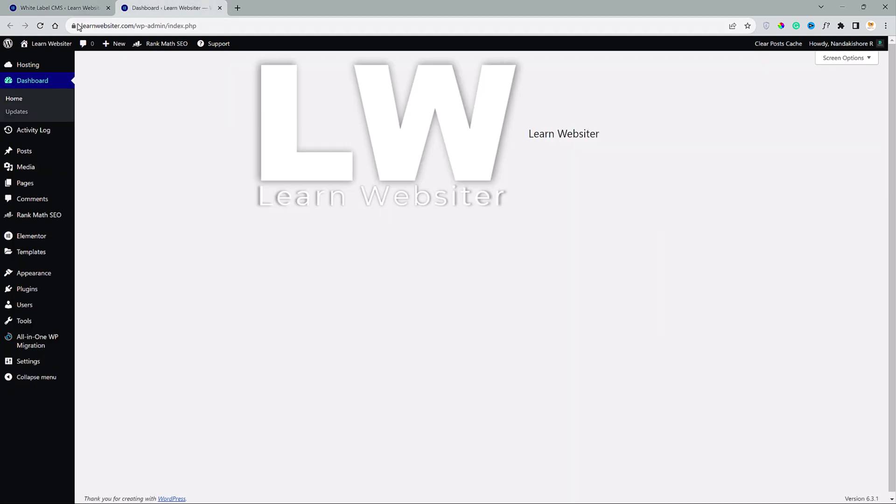
left_click(40, 26)
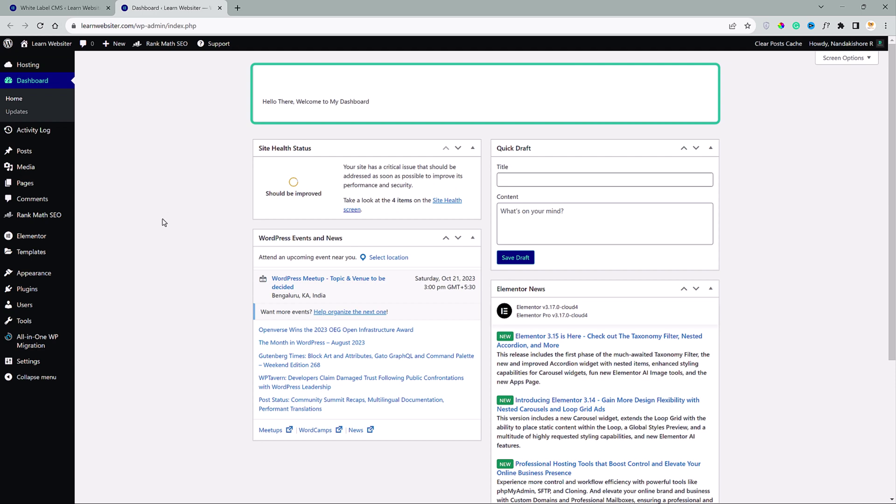
Step: Back in the White Label CMS tab, go to Plugins > Add New
left_click(65, 8)
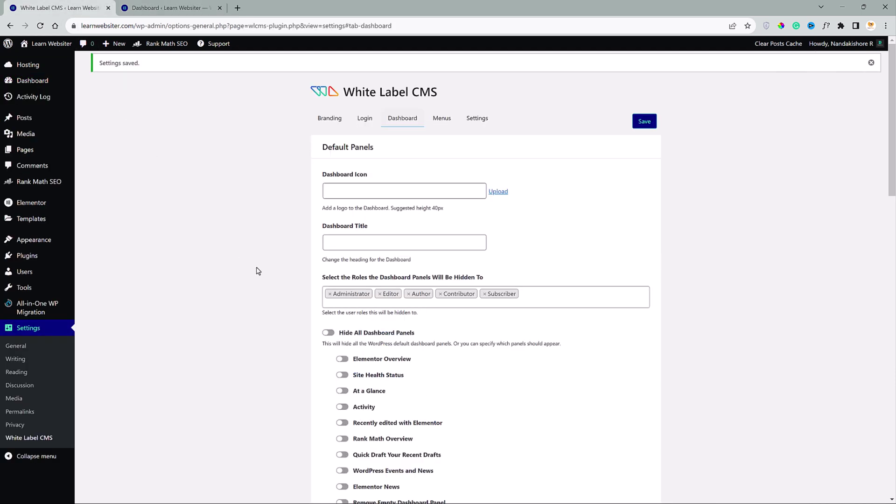
scroll(258, 271, "down", 8)
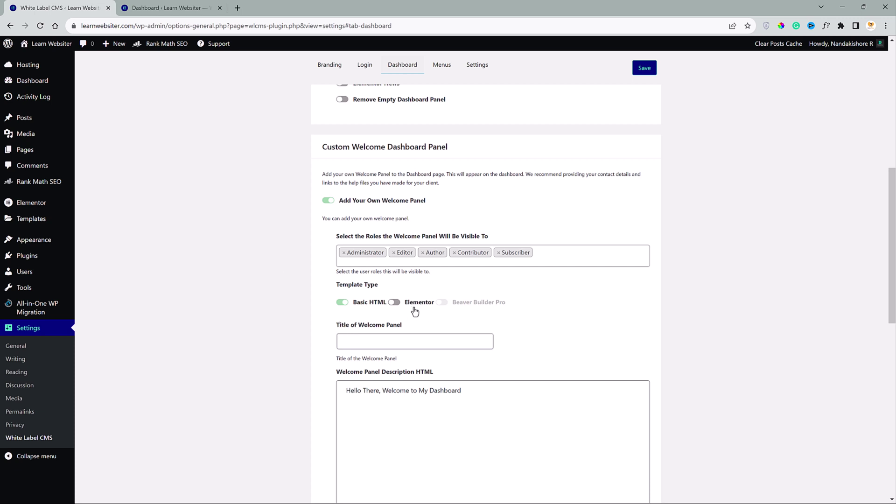
mouse_move(49, 260)
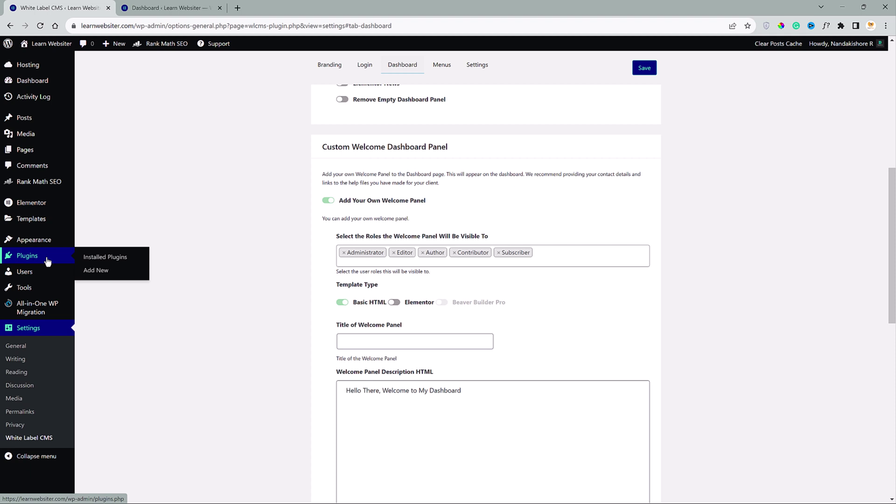
left_click(96, 270)
Step: Search the plugin directory for 'elementor'
left_click(766, 95)
type("elementor.com/pricing-plugin/")
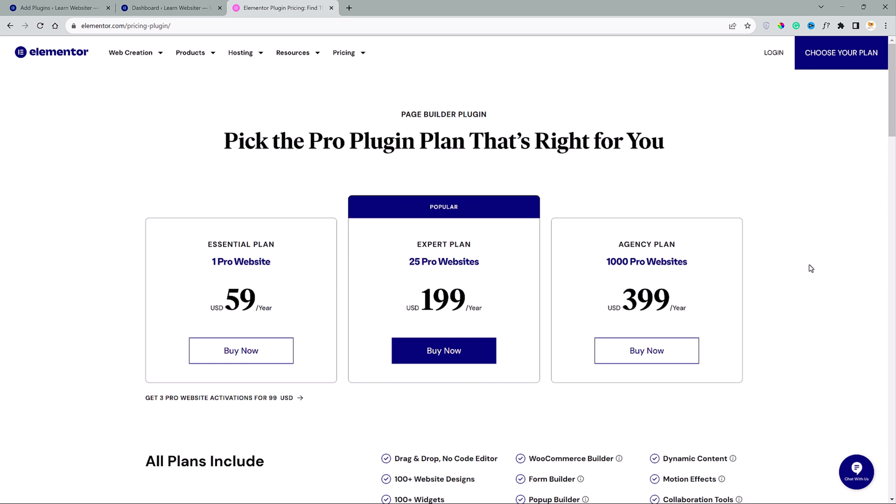
Step: Highlight the Essential, Expert and Agency plan names on Elementor's pricing page
left_click_drag(208, 244, 271, 243)
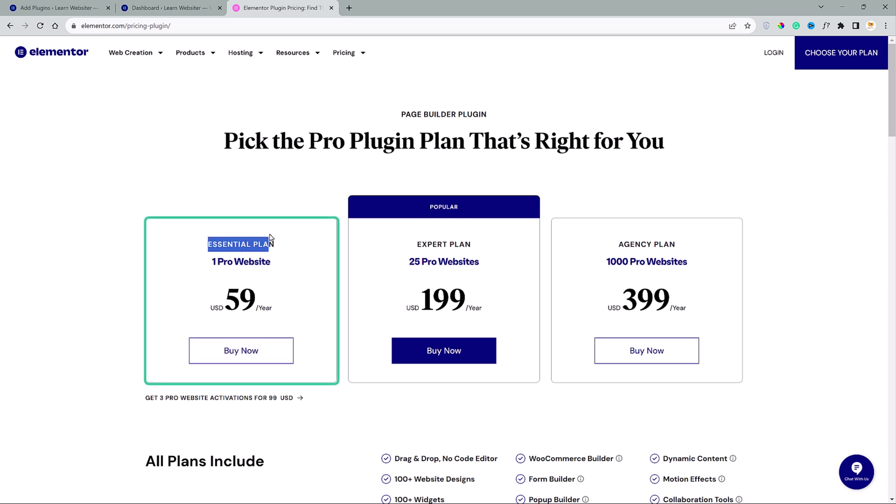
left_click(270, 242)
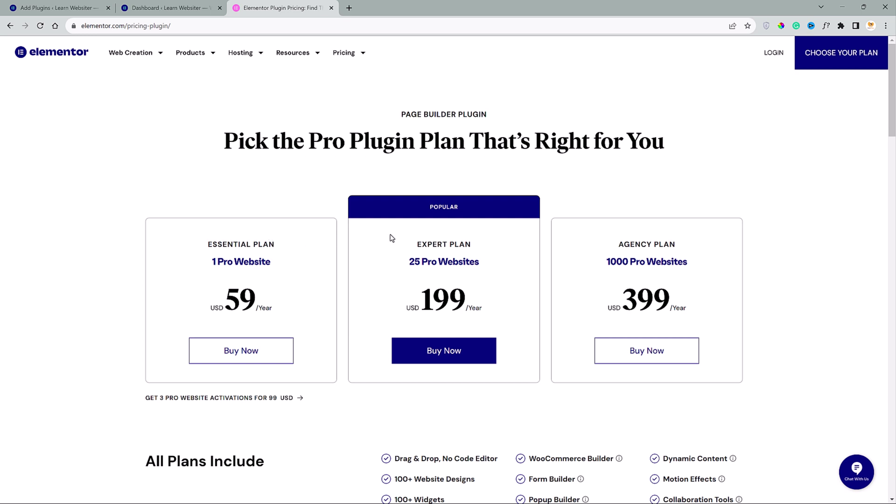
left_click_drag(417, 244, 468, 243)
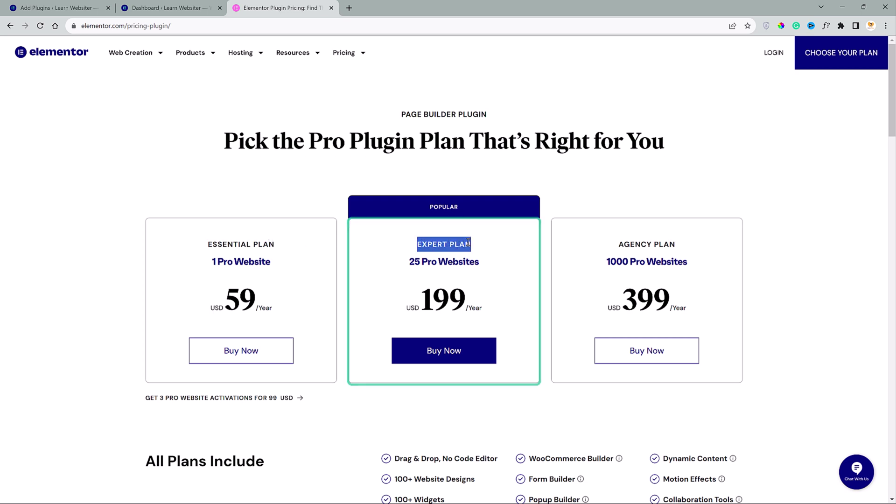
left_click(474, 247)
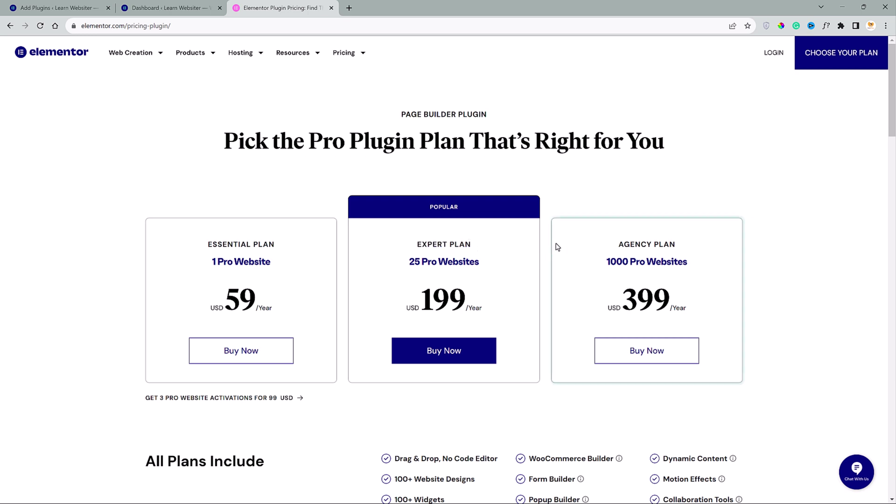
left_click_drag(619, 244, 684, 246)
left_click(677, 245)
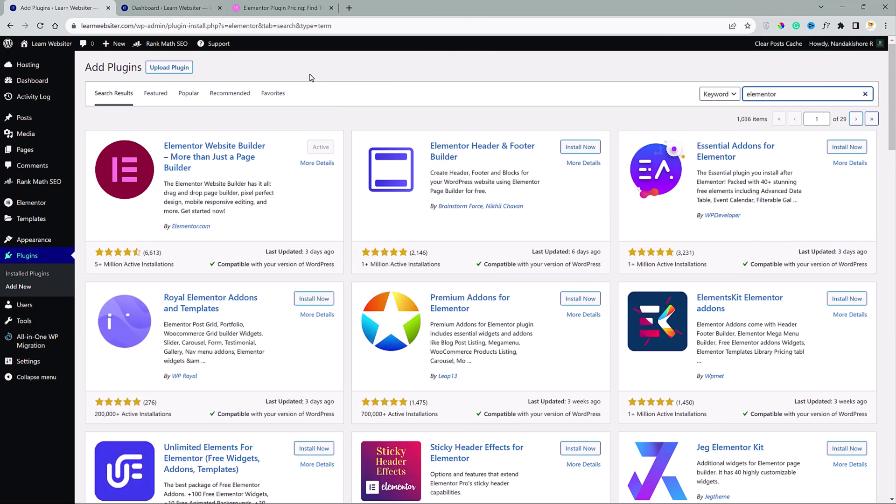
Step: Upload elementor-pro_v3.15.1.zip as a plugin, then view the Installed Plugins list
left_click(191, 71)
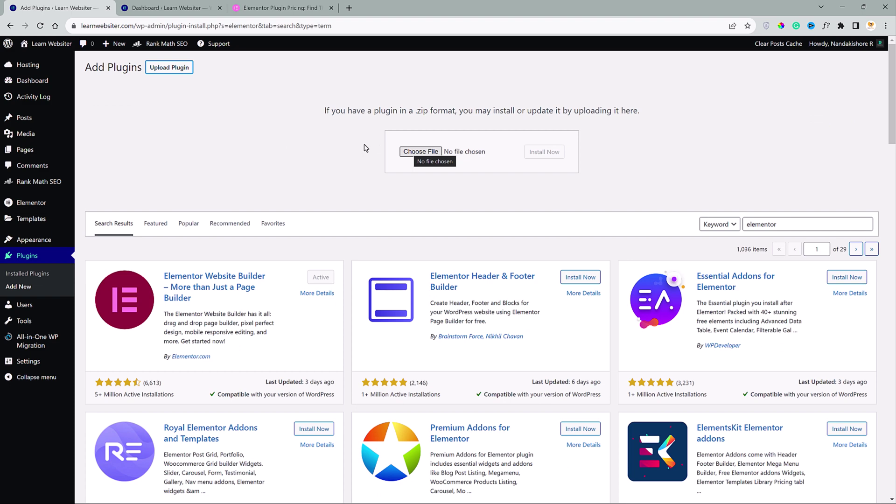
left_click(409, 152)
double_click(114, 73)
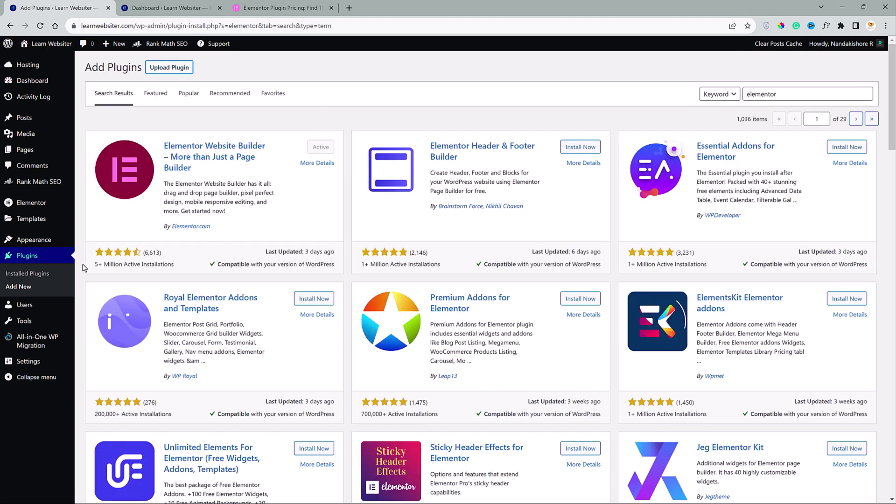
left_click(28, 274)
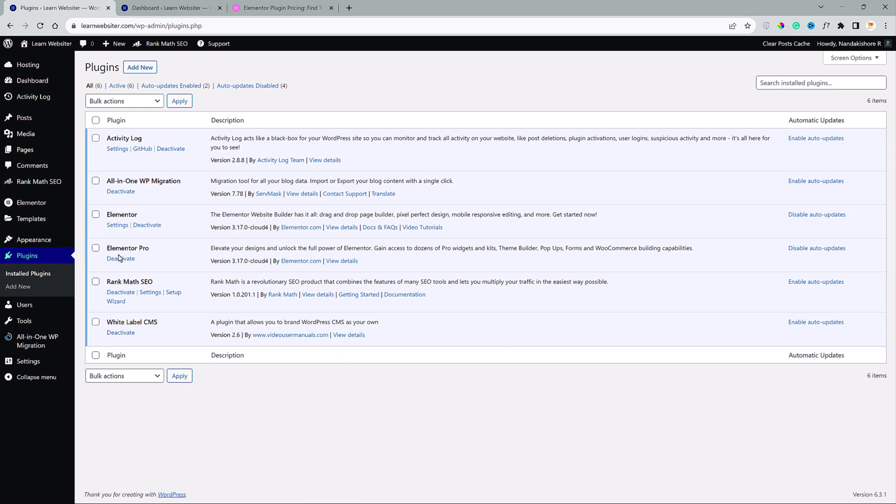
Step: In White Label CMS, switch the welcome panel template type from Basic HTML to Elementor, leaving the template unselected
mouse_move(53, 363)
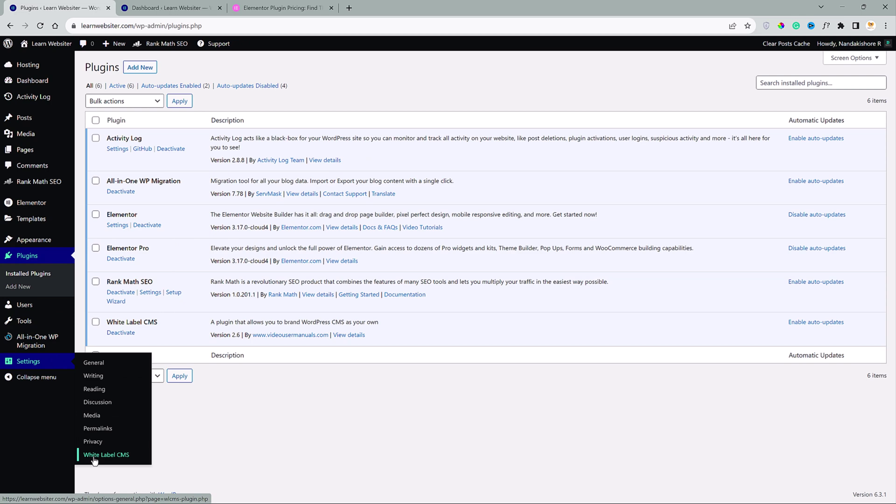
left_click(94, 459)
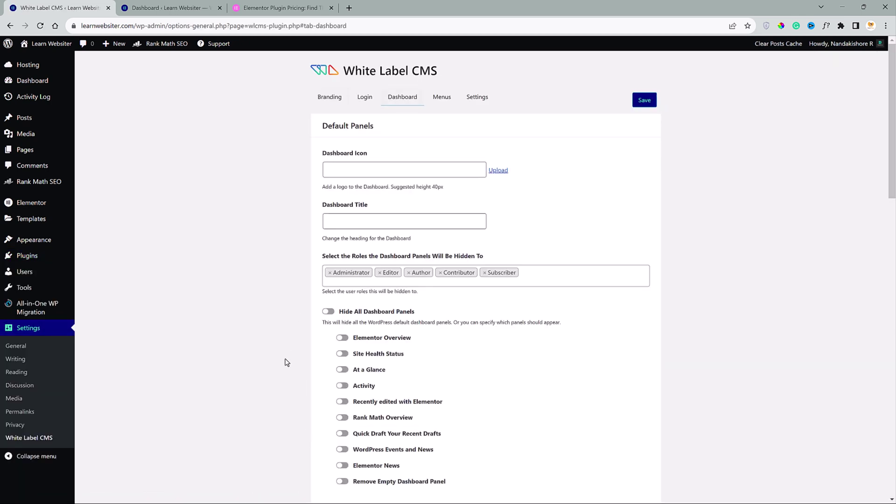
scroll(286, 349, "down", 8)
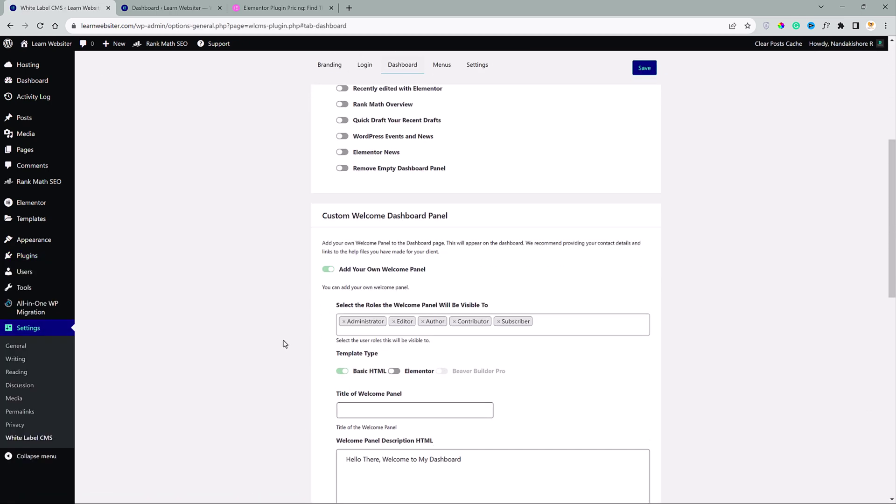
scroll(285, 345, "down", 1)
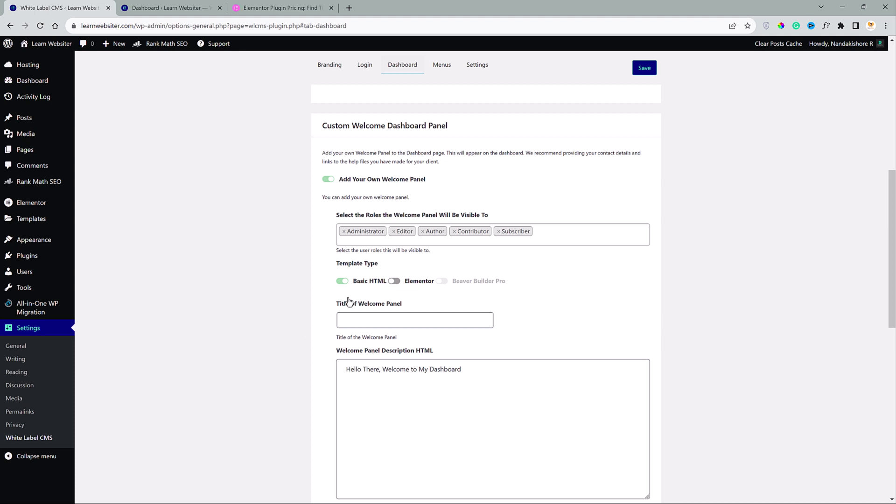
left_click(394, 281)
scroll(394, 303, "down", 1)
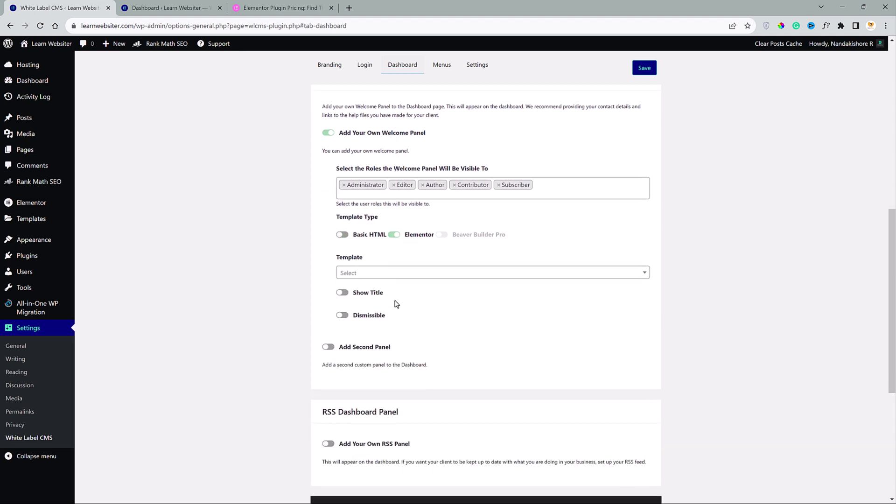
left_click(396, 274)
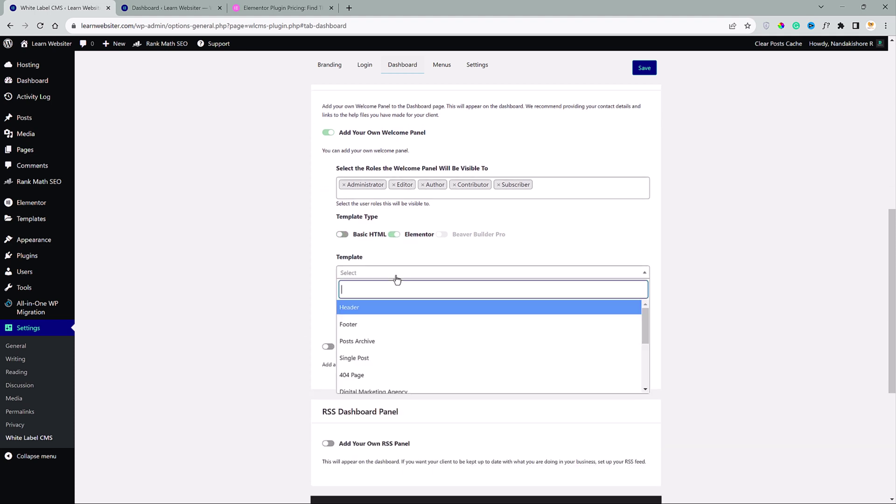
scroll(285, 310, "down", 1)
left_click(285, 310)
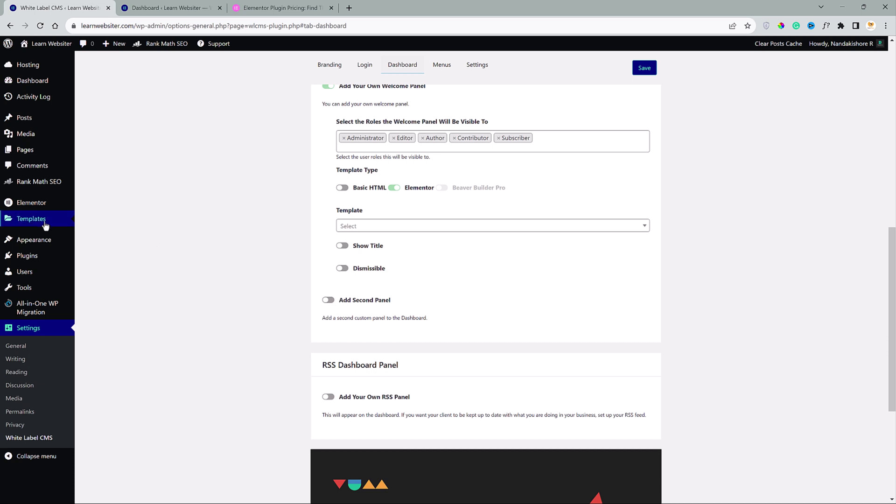
Step: Create a new Page-type Elementor template named 'Dashboard' from Saved Templates
mouse_move(43, 225)
left_click(92, 222)
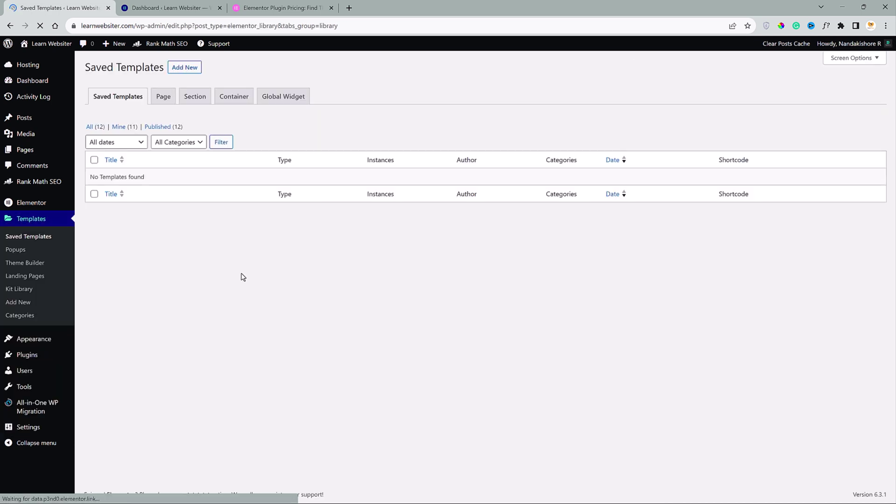
left_click(197, 63)
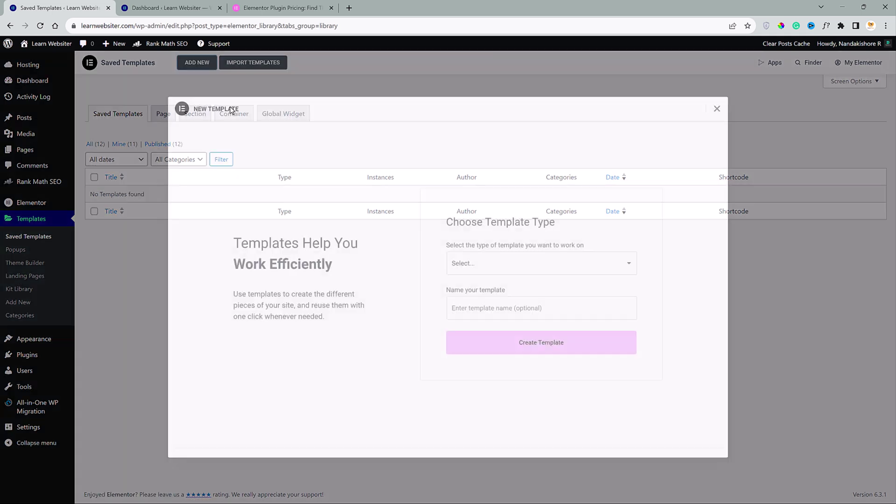
left_click(509, 266)
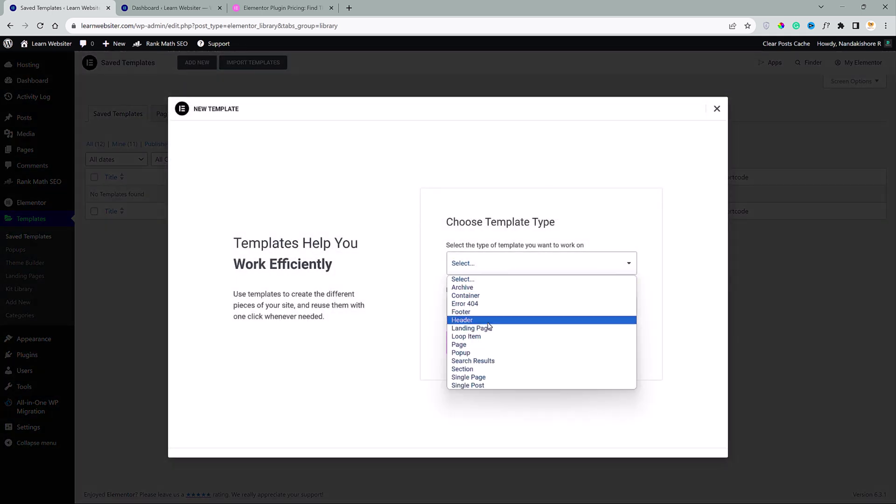
left_click(486, 343)
left_click(493, 312)
type("Das")
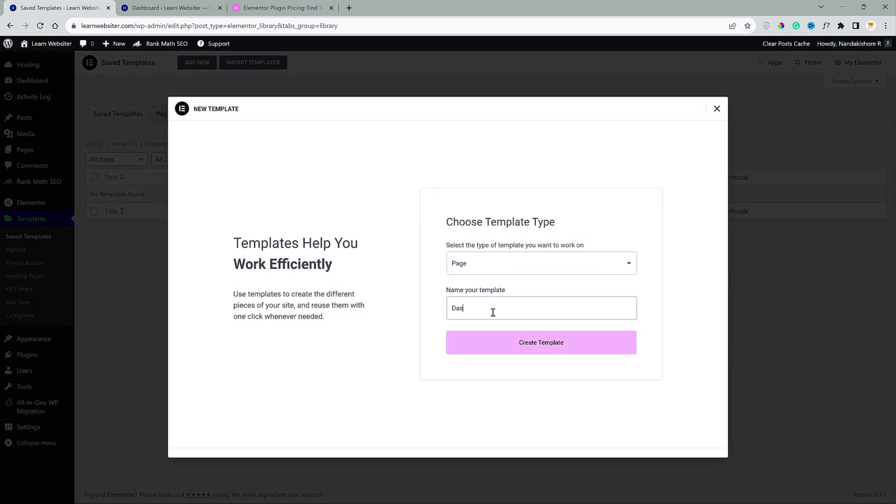
type("hboard")
left_click(504, 346)
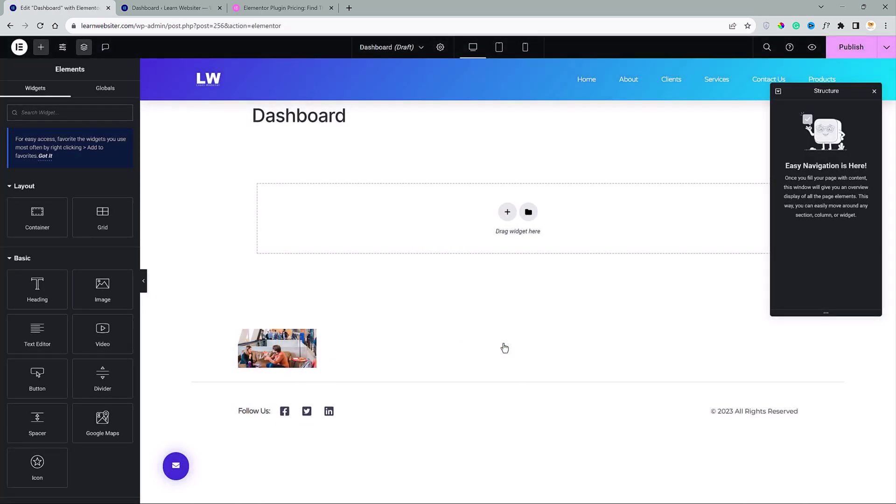
Step: Set the Dashboard page layout to Elementor Canvas
left_click(875, 90)
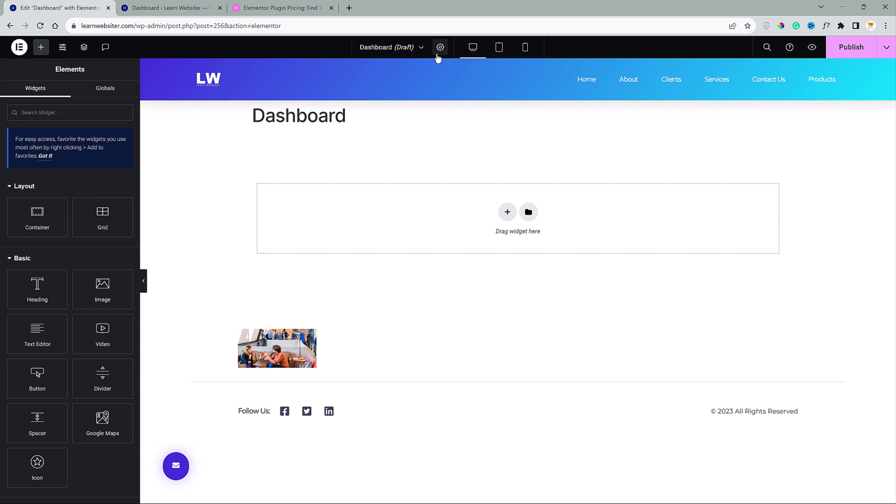
left_click(439, 48)
left_click(101, 234)
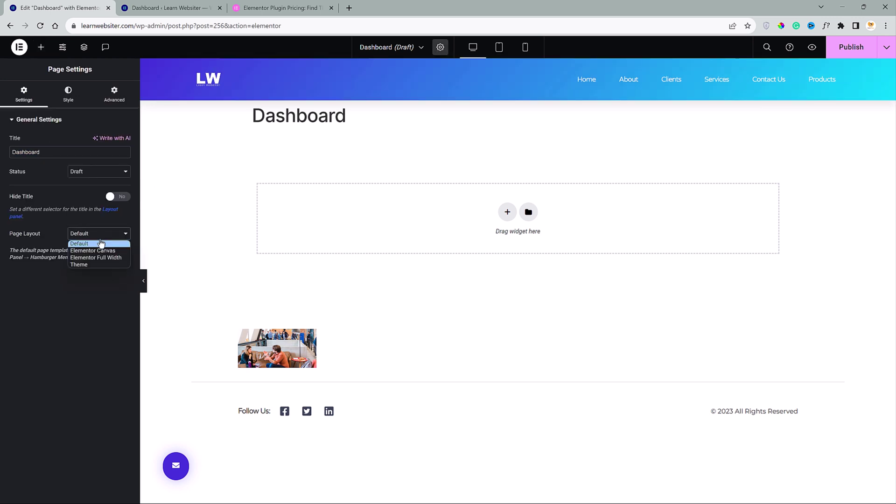
left_click(100, 248)
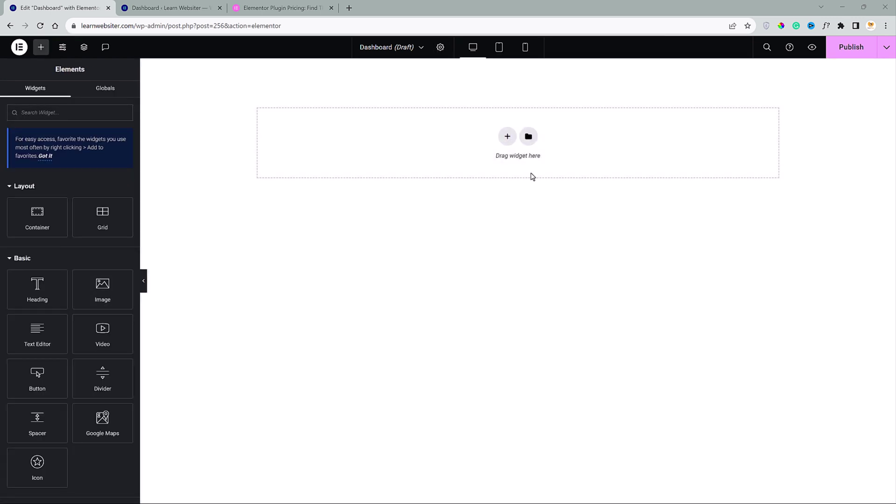
Step: Add a one-column flexbox container with an Image widget showing the User Profile Picture
left_click(507, 136)
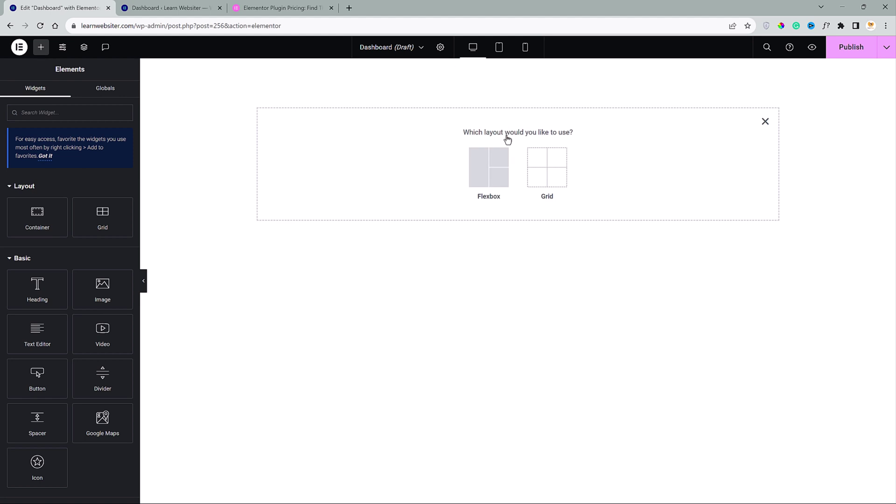
left_click(490, 165)
left_click(402, 161)
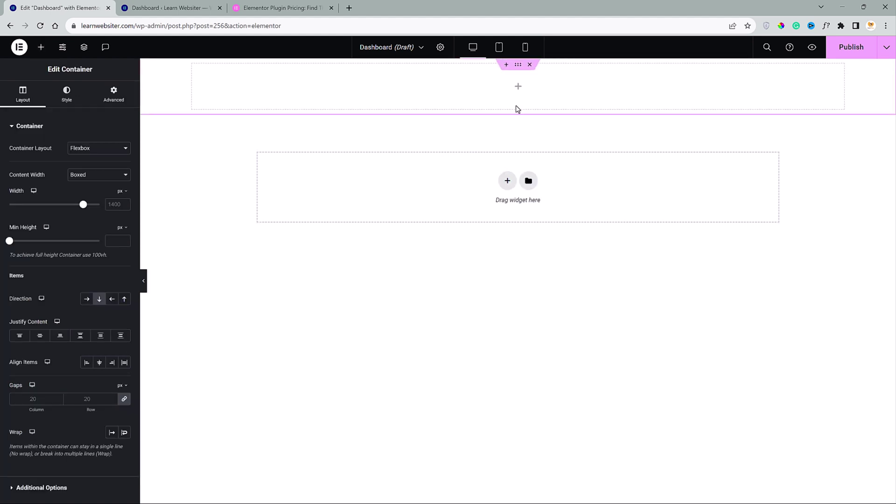
left_click(519, 92)
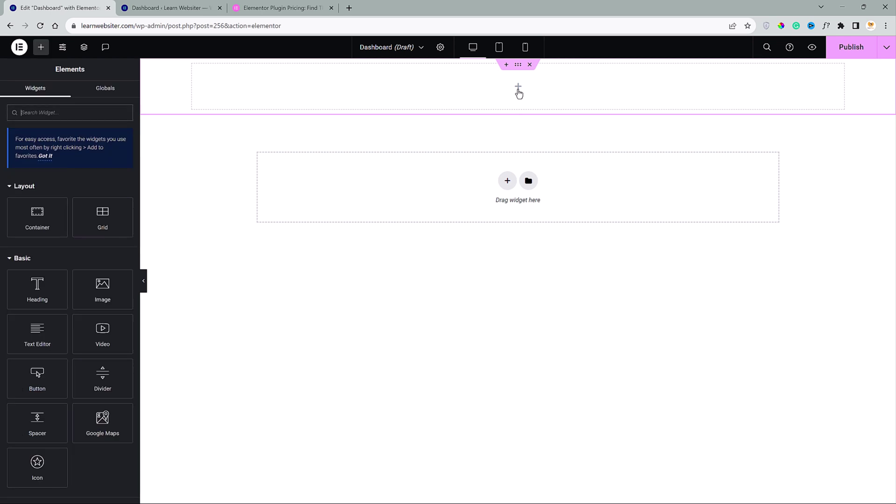
left_click_drag(133, 289, 500, 93)
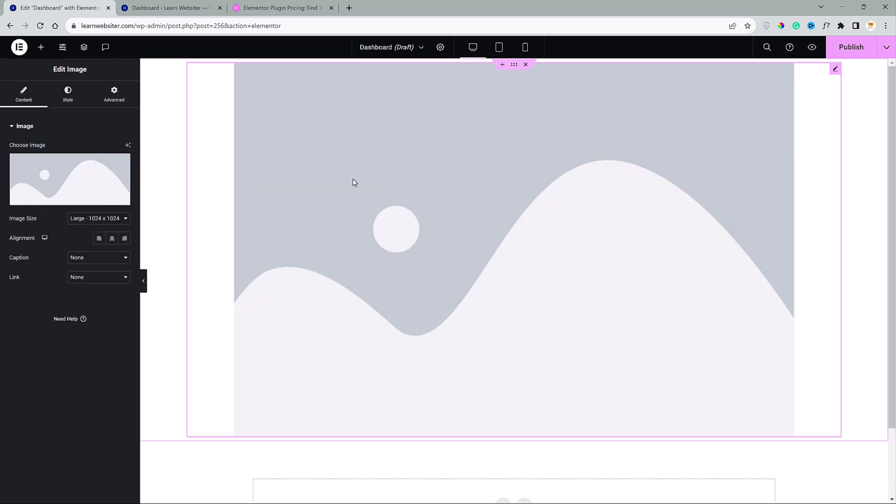
left_click(124, 204)
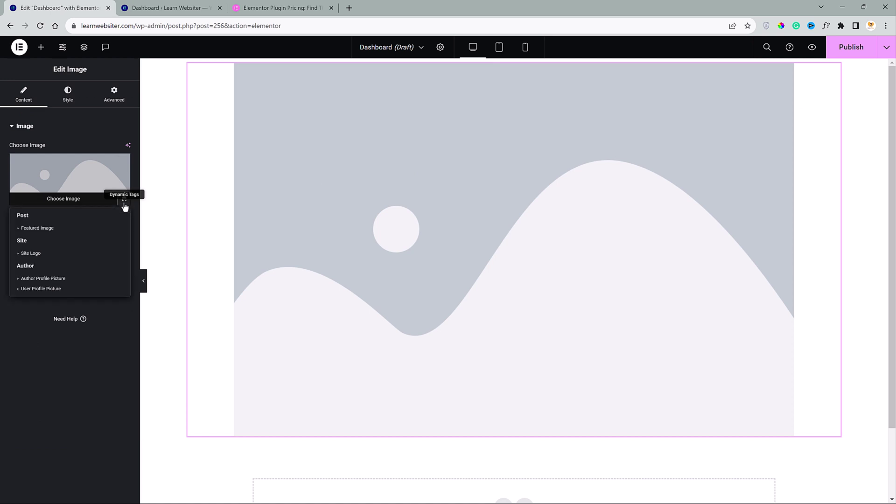
left_click(75, 289)
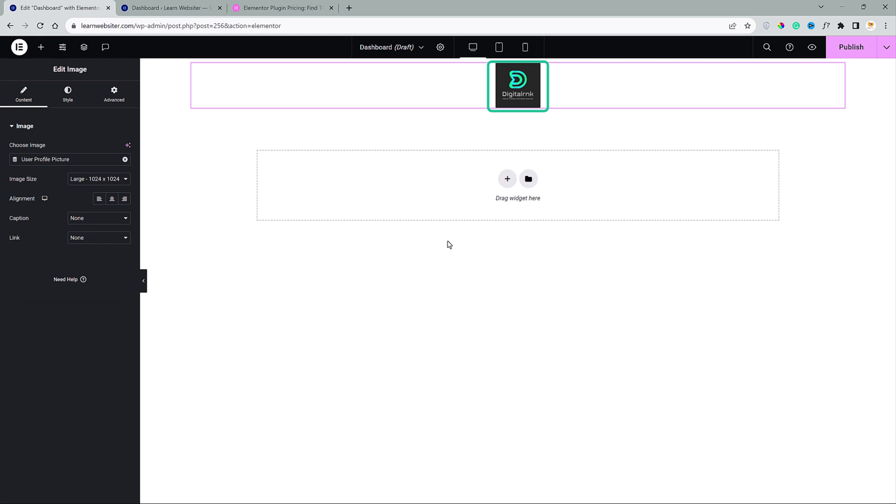
Step: Place a Heading widget below the image and centre-align it
left_click(41, 48)
left_click_drag(39, 287, 483, 92)
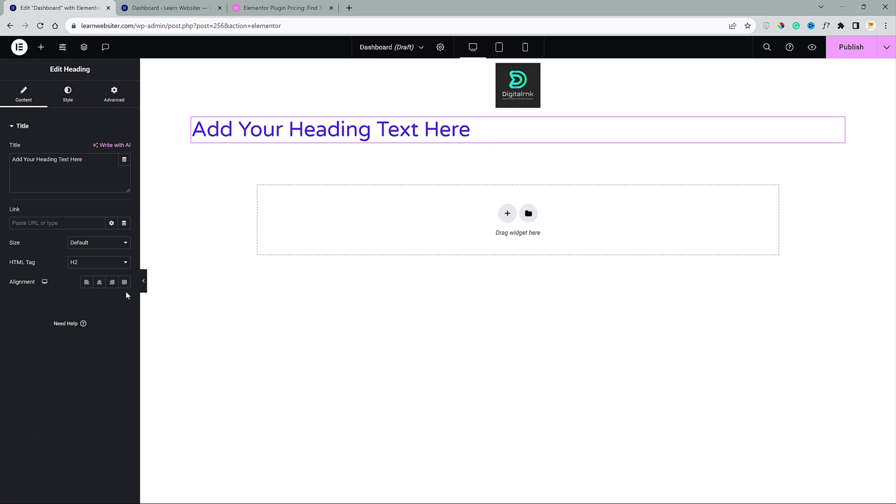
left_click(100, 283)
Step: Bind the heading title to the User Info dynamic tag showing the Display Name
left_click(111, 177)
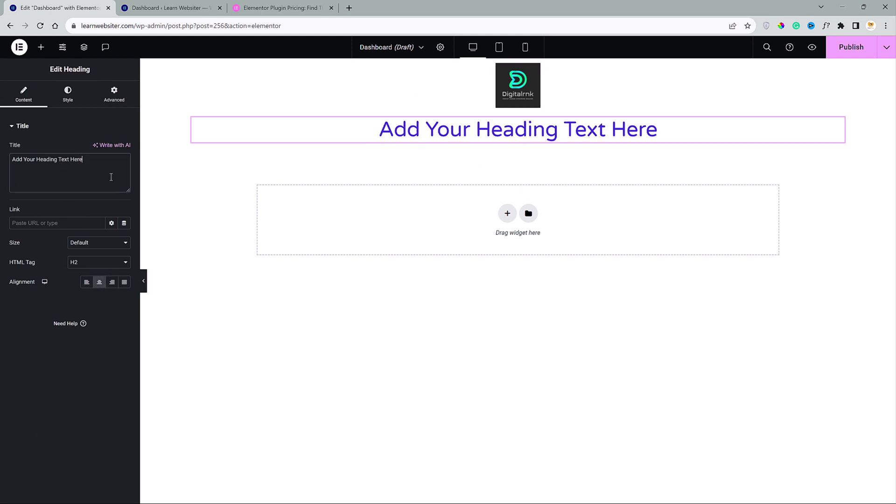
left_click(124, 159)
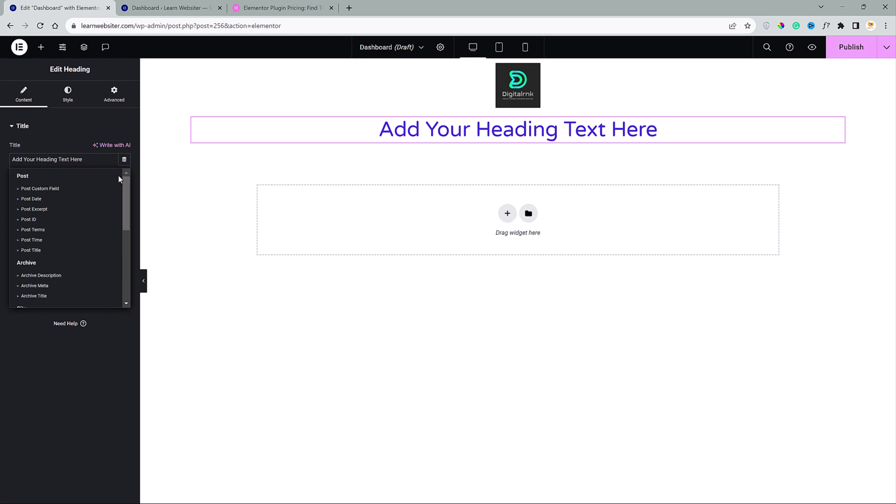
scroll(103, 211, "down", 3)
scroll(101, 213, "down", 1)
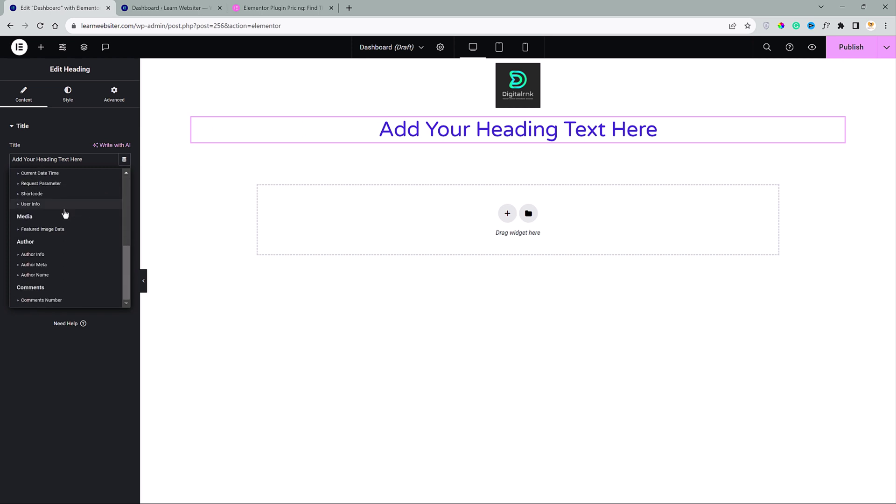
left_click(66, 205)
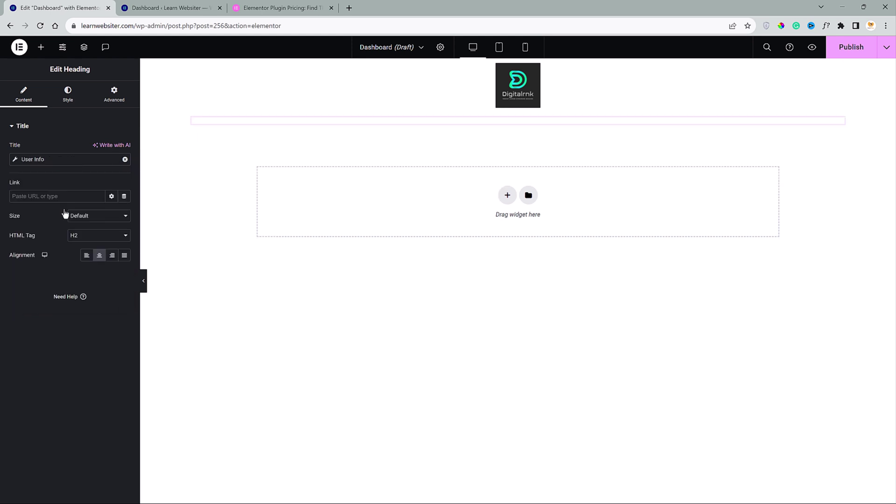
left_click(15, 161)
left_click(84, 207)
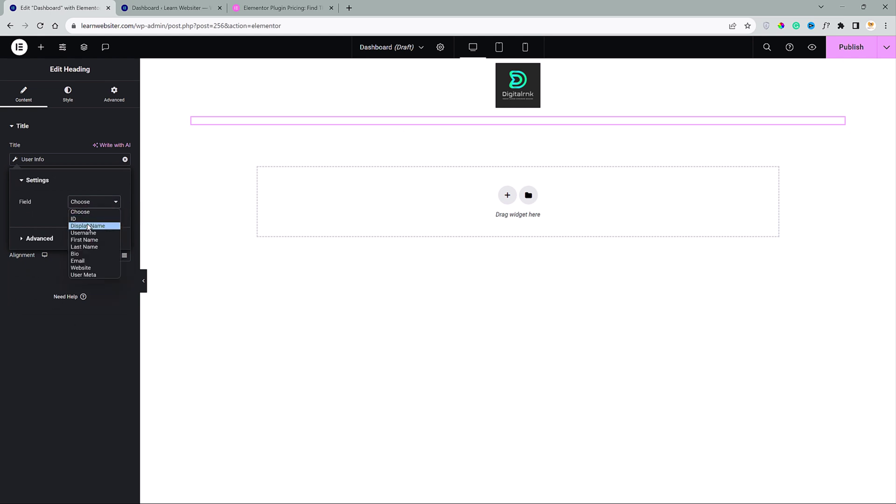
left_click(80, 225)
Step: Add 'Hey there ' before and ', Welcome to your dashboard' after the user's name
left_click(39, 238)
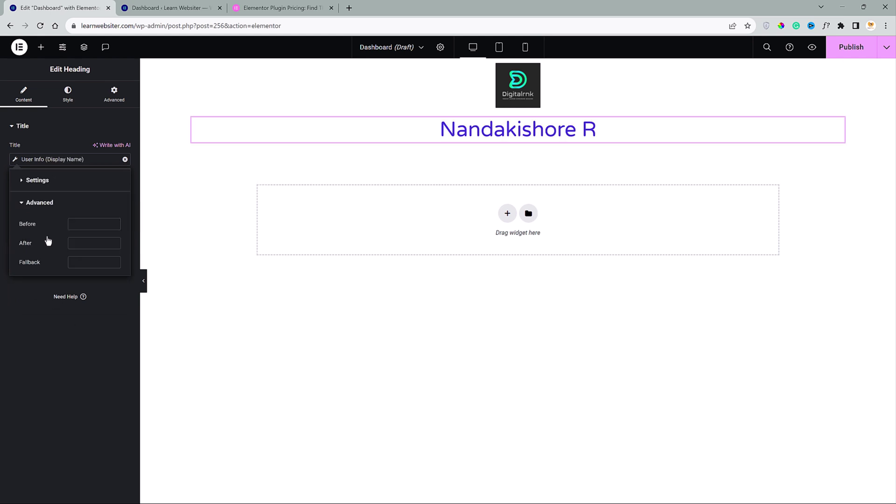
left_click(74, 224)
type("Hey")
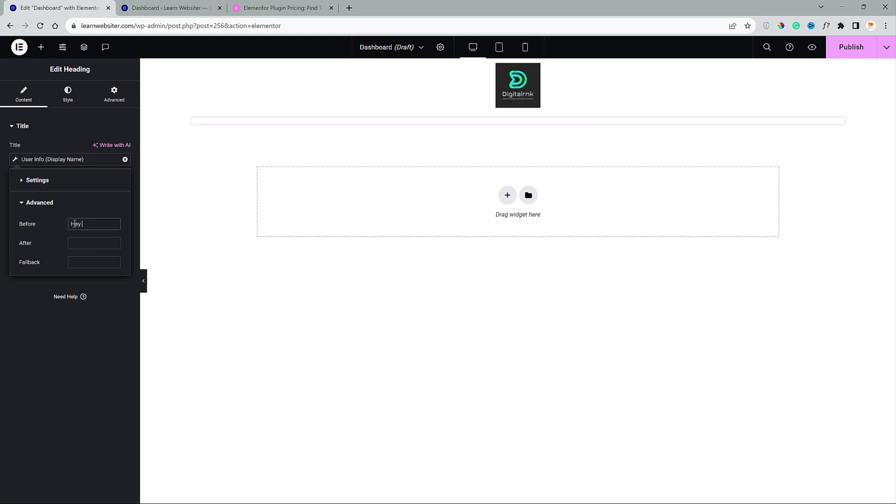
type(" ther")
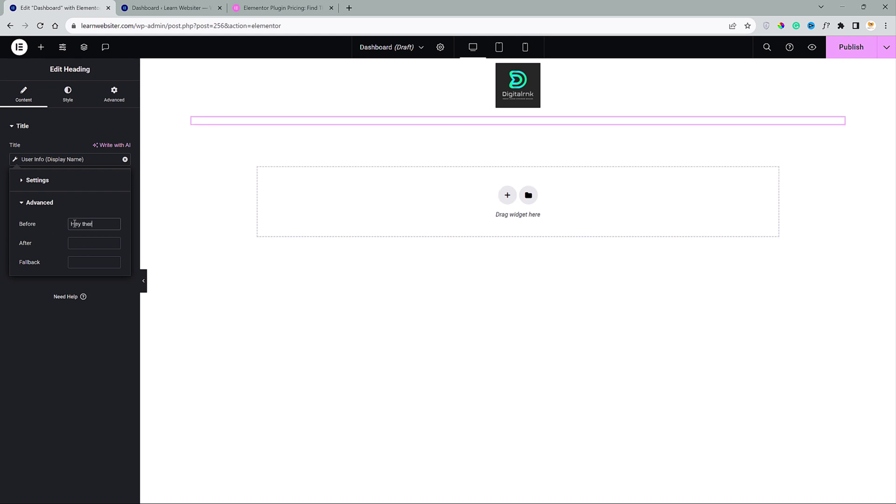
type("eNandakishore R, Wel")
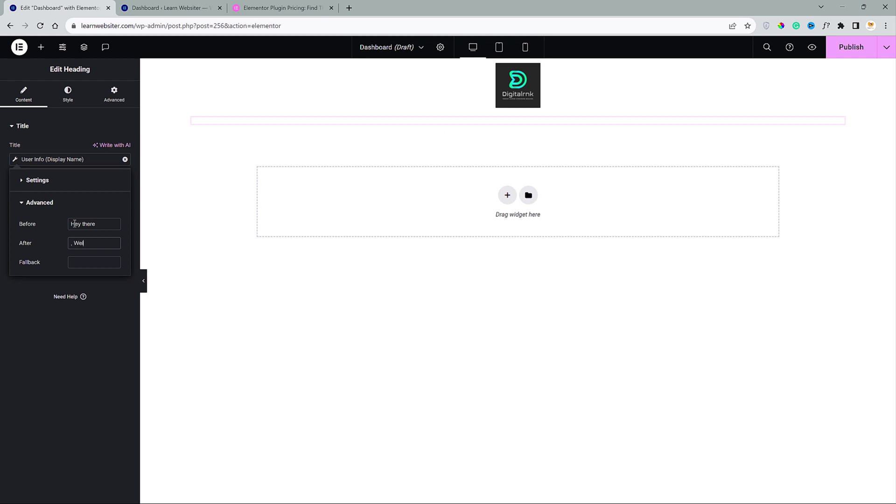
type("come to your dashboard")
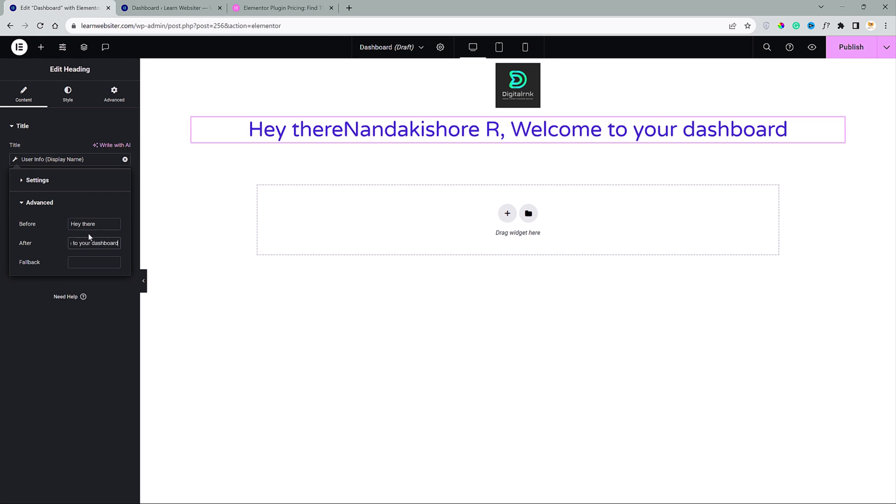
left_click(96, 226)
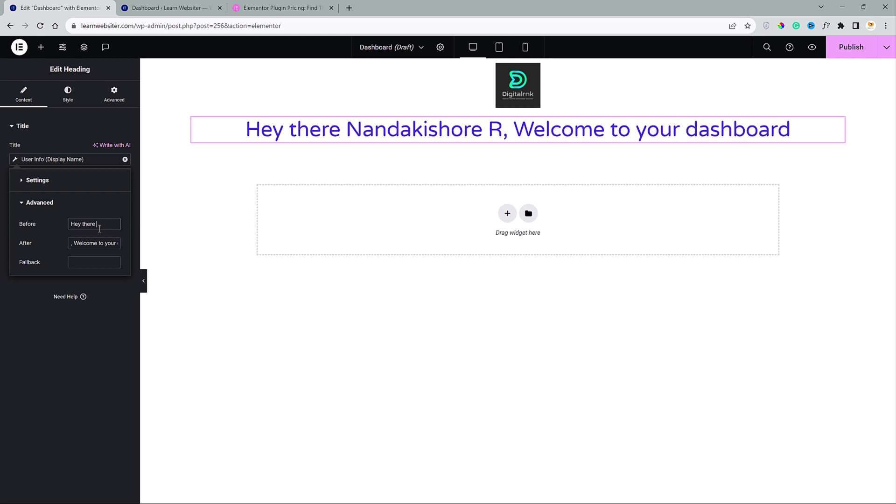
left_click(204, 286)
Step: Try the heading's HTML tag as H3, then set it back to H2
left_click(106, 235)
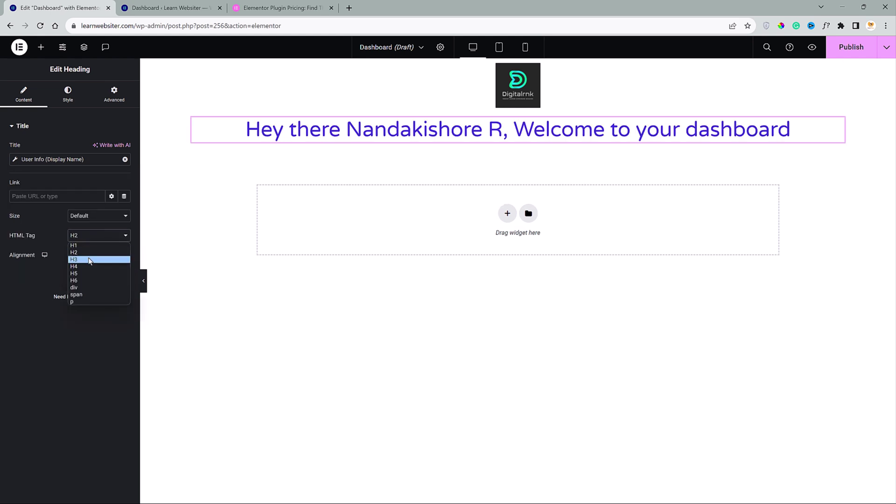
left_click(90, 260)
left_click(97, 240)
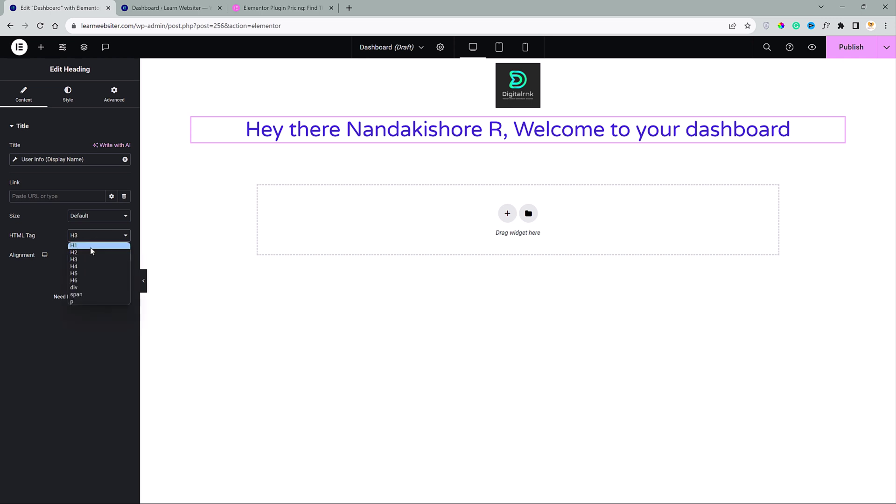
left_click(90, 252)
Step: Style the heading with a 40 px typography size and black text colour
left_click(68, 103)
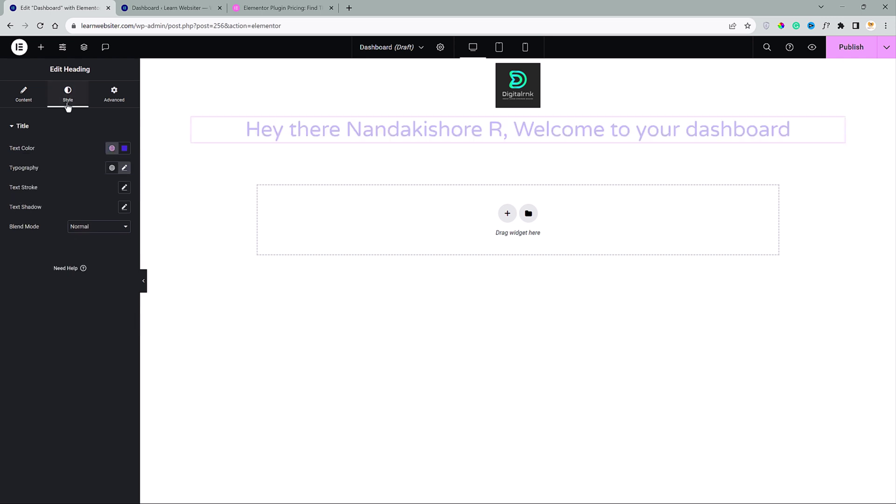
left_click(124, 169)
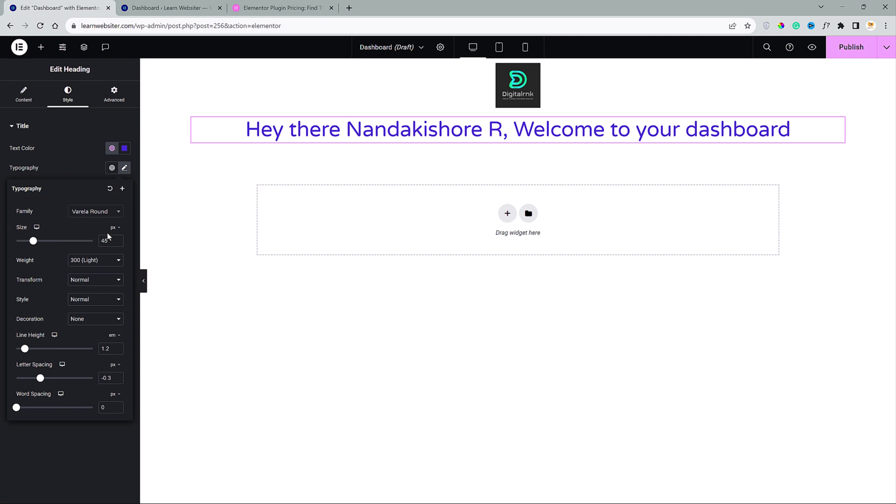
type("40")
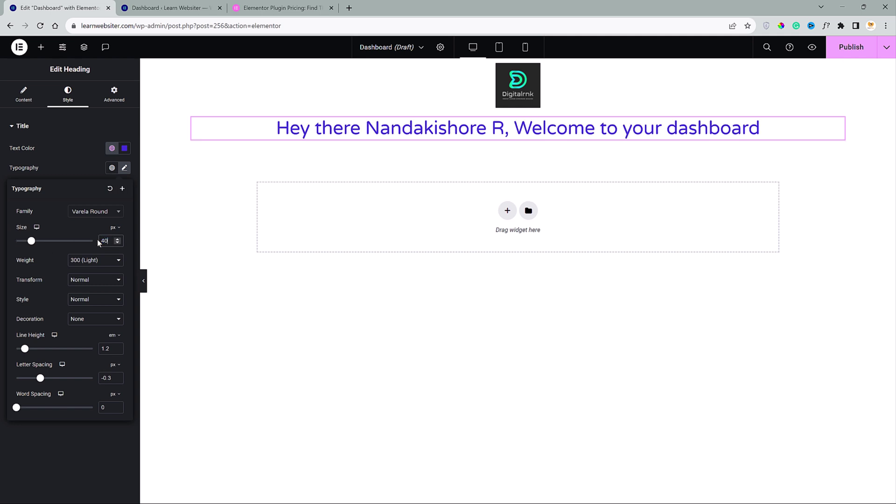
left_click(48, 155)
left_click(124, 148)
left_click(70, 256)
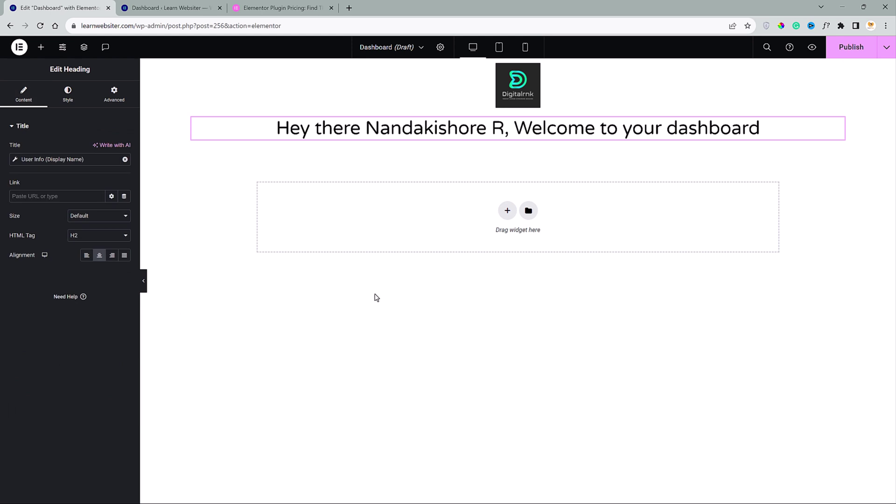
Step: Add a two-column flexbox container below and paste a copy of the heading into its left column
left_click(507, 210)
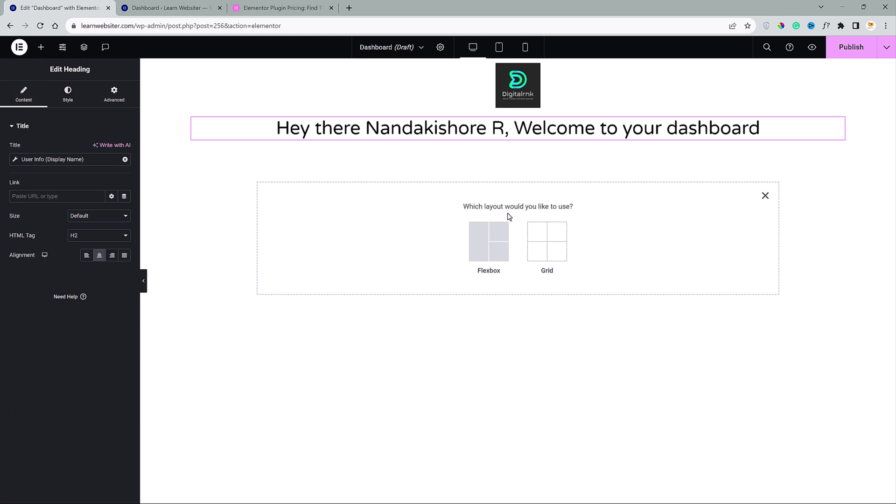
left_click(497, 243)
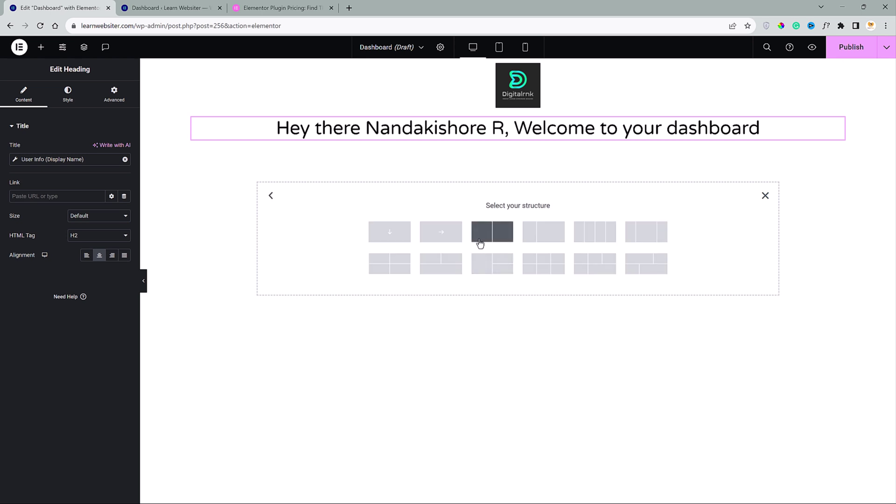
left_click(481, 241)
right_click(813, 123)
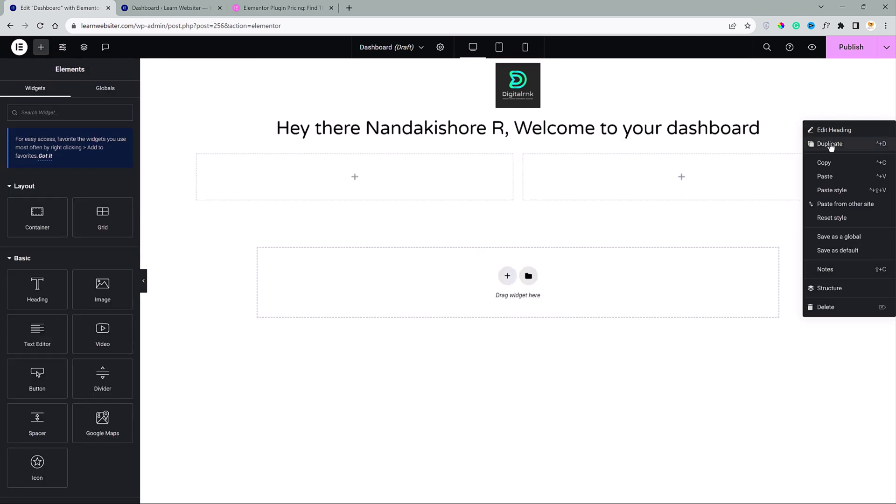
right_click(399, 175)
left_click(420, 249)
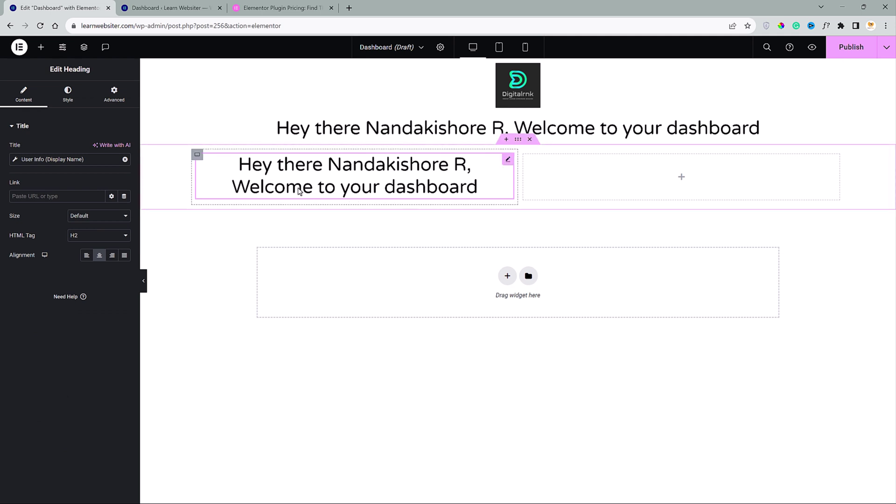
Step: Change the copied heading to static text 'Drop us a line, if you need any help.' as H3
left_click(125, 160)
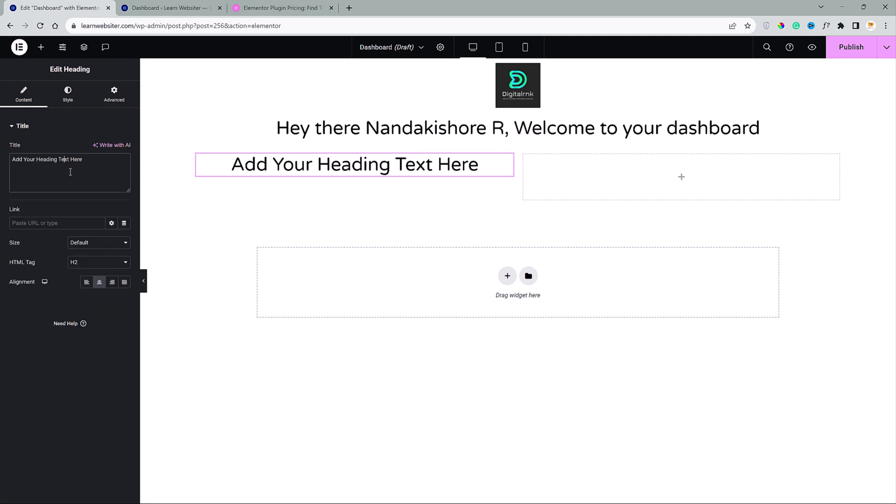
triple_click(86, 175)
type("Drop us a line")
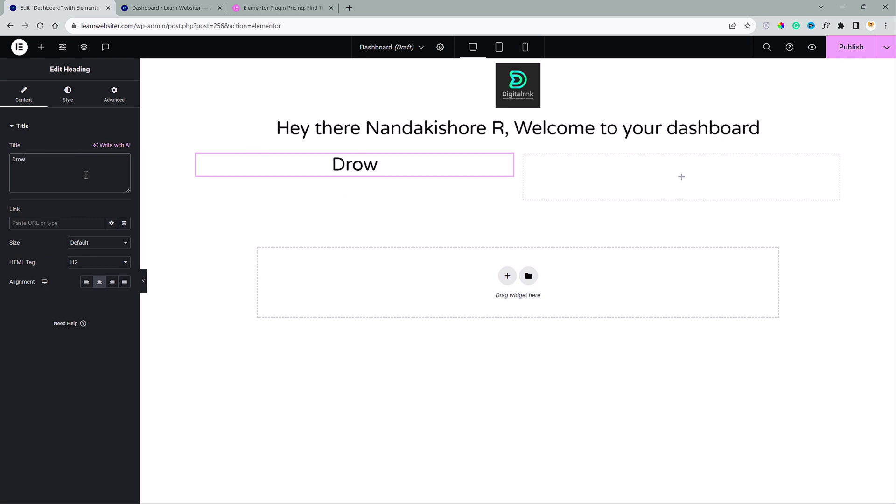
type(", if you need any help.")
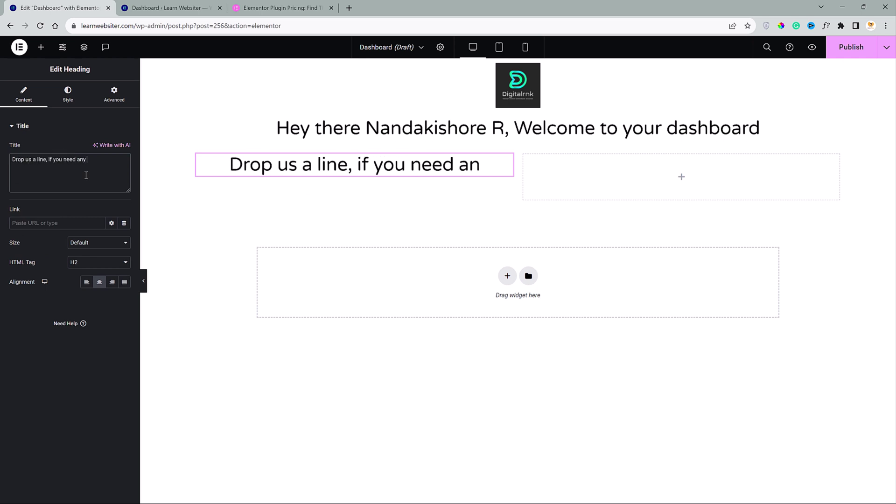
left_click(94, 262)
left_click(89, 287)
Step: Set the help heading's typography to size 30 with 600 Semi Bold weight
left_click(77, 104)
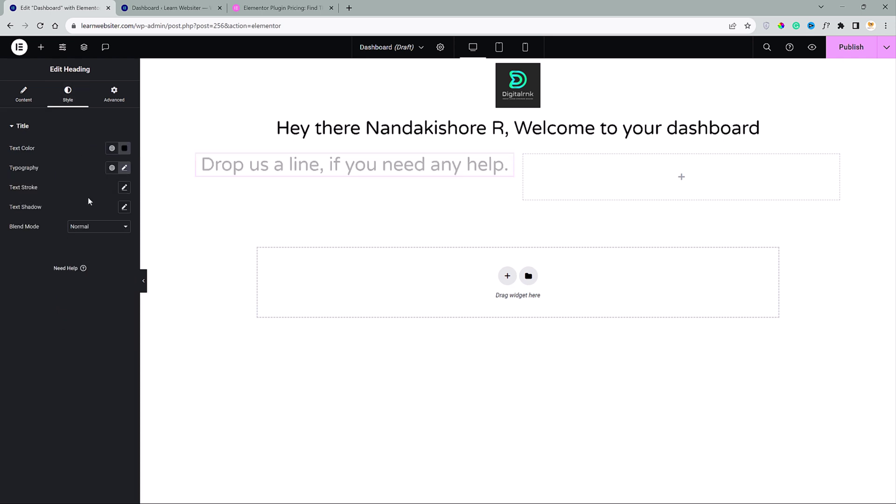
left_click(124, 168)
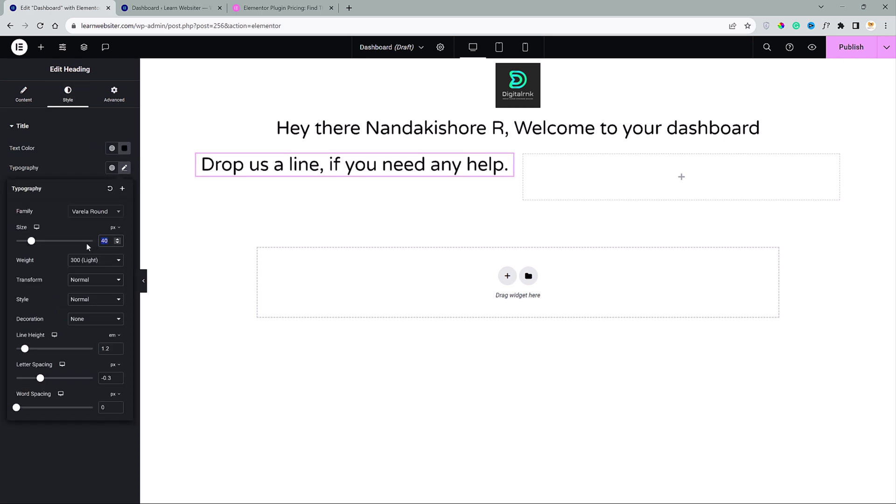
type("30")
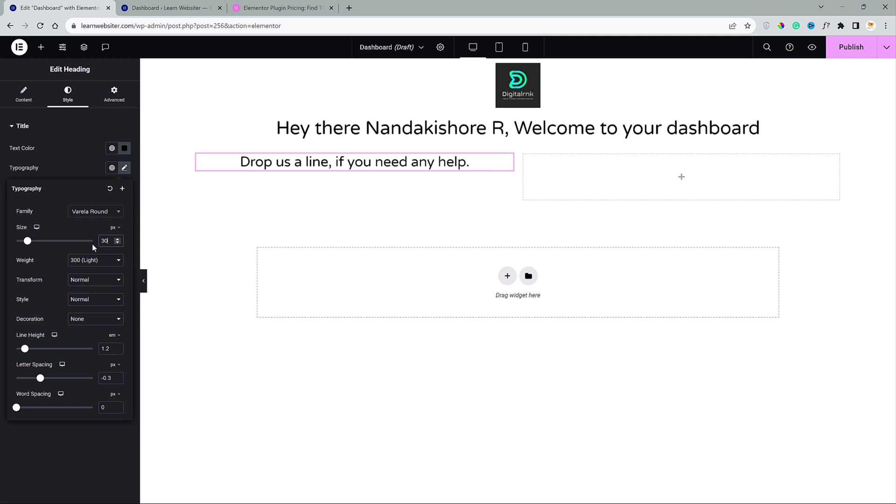
left_click(93, 260)
left_click(94, 305)
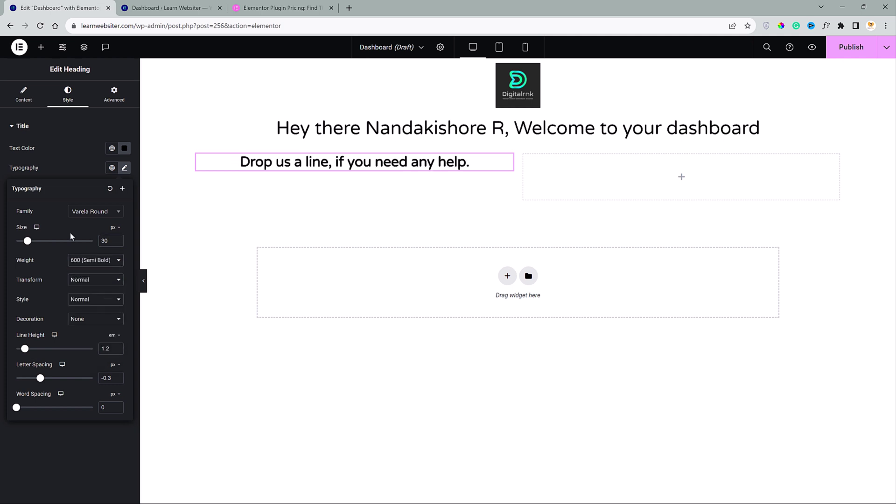
left_click(72, 170)
Step: Place a Text Editor widget under the 'Drop us a line' heading
left_click(24, 94)
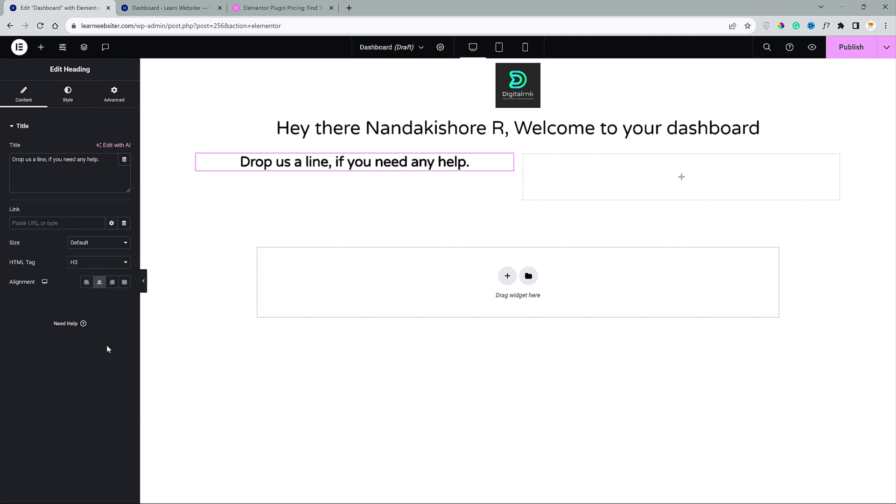
left_click(40, 46)
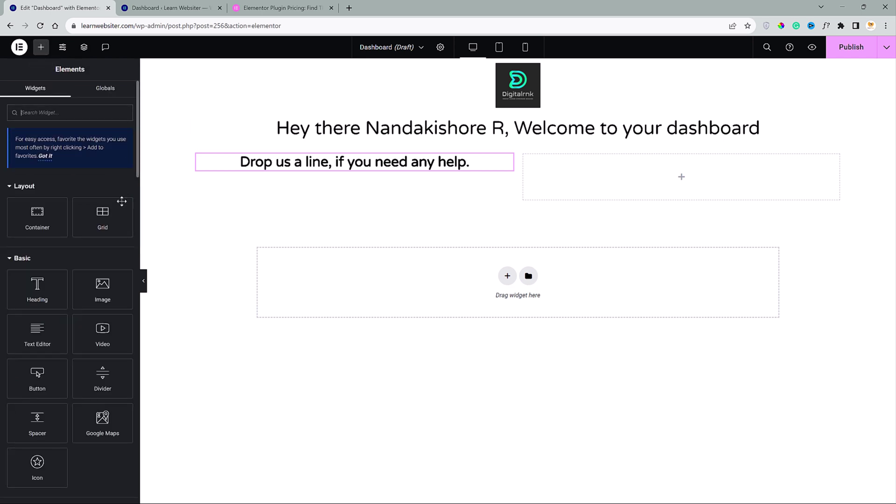
left_click_drag(56, 327, 309, 180)
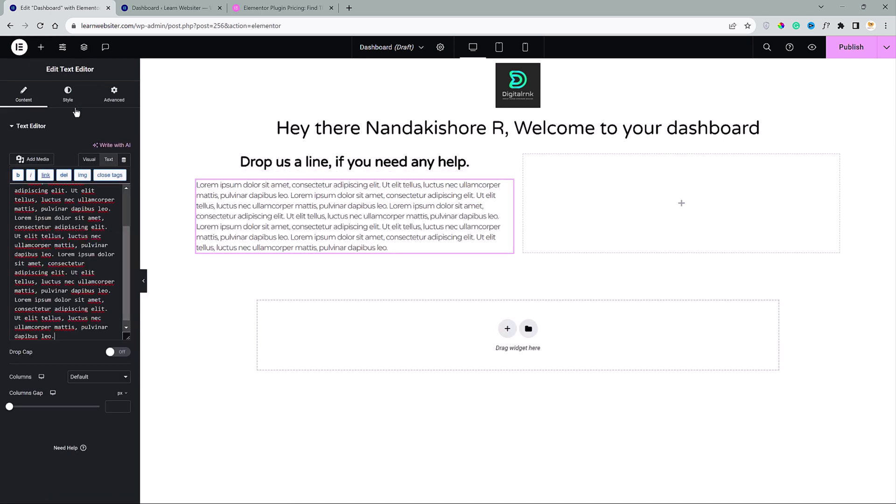
Step: Justify the lorem ipsum text and give the text box left and right padding
left_click(69, 95)
left_click(124, 148)
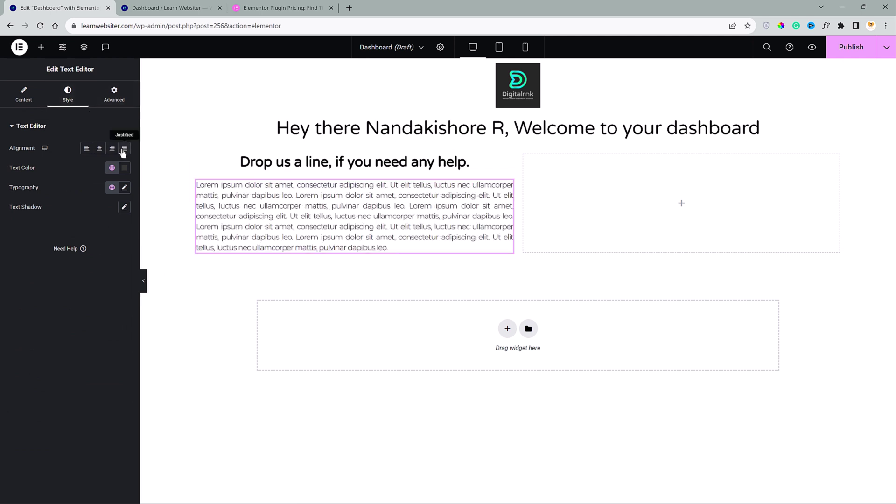
left_click(24, 96)
left_click(113, 95)
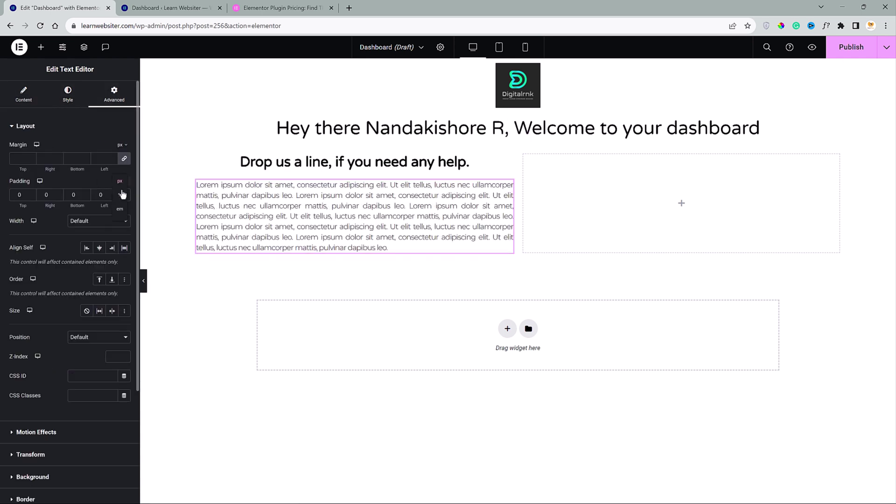
left_click(120, 209)
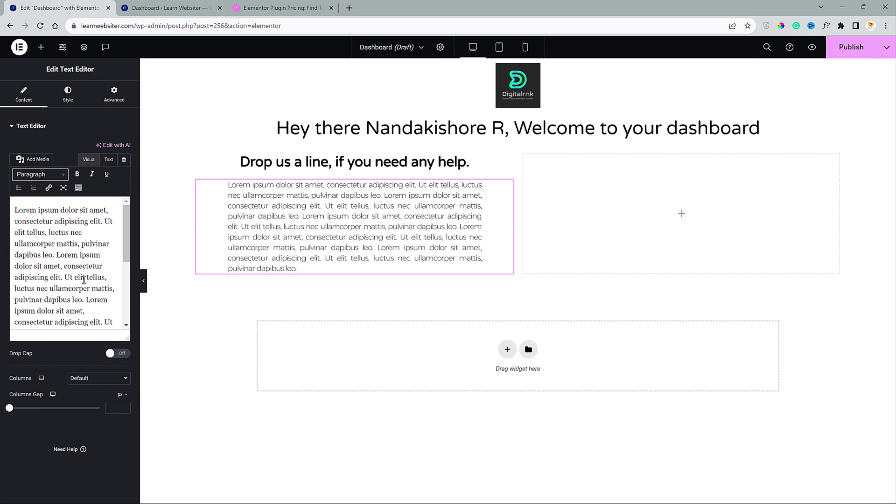
Step: Add a Form widget with Name, Email, Message fields and a Send button to the right column
left_click(680, 218)
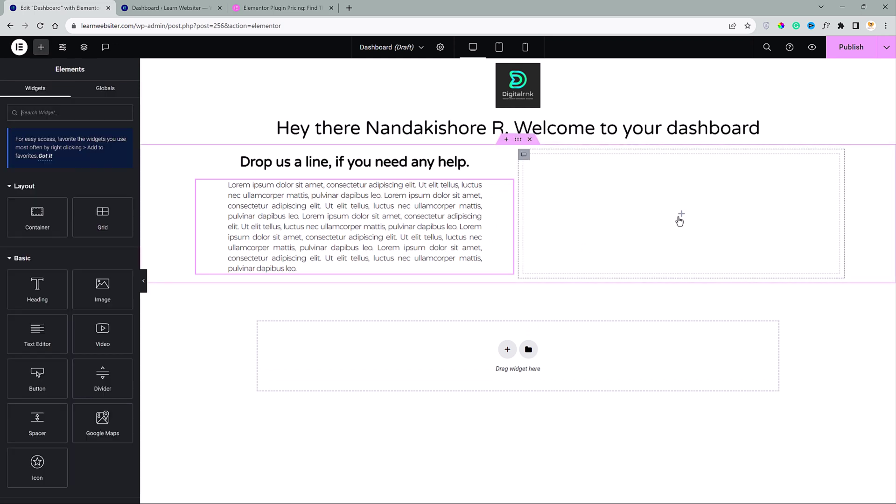
left_click(66, 112)
type("form")
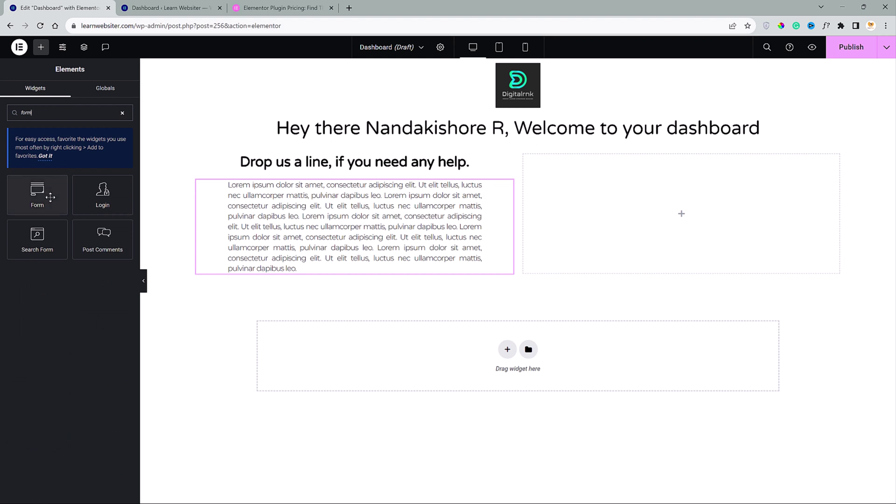
left_click_drag(49, 196, 638, 219)
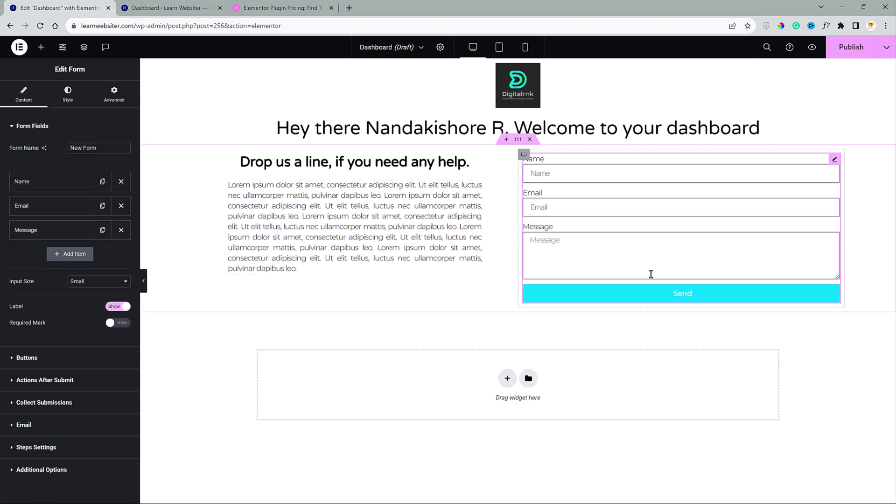
left_click(68, 93)
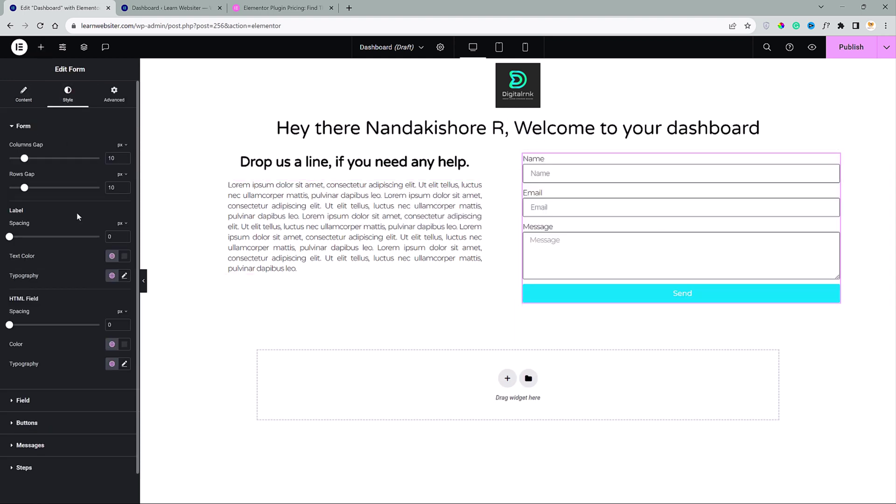
left_click(26, 422)
left_click(202, 282)
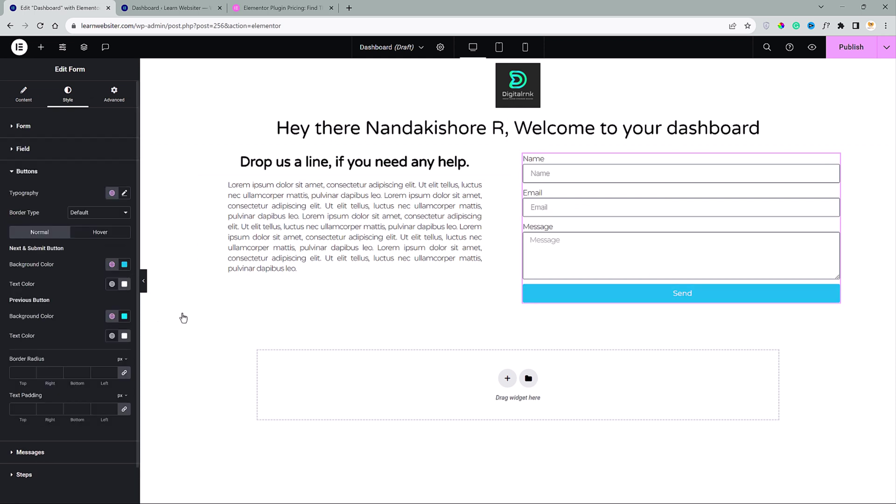
Step: Add a four-column flexbox row below the form with a Video widget in the first column
left_click(506, 379)
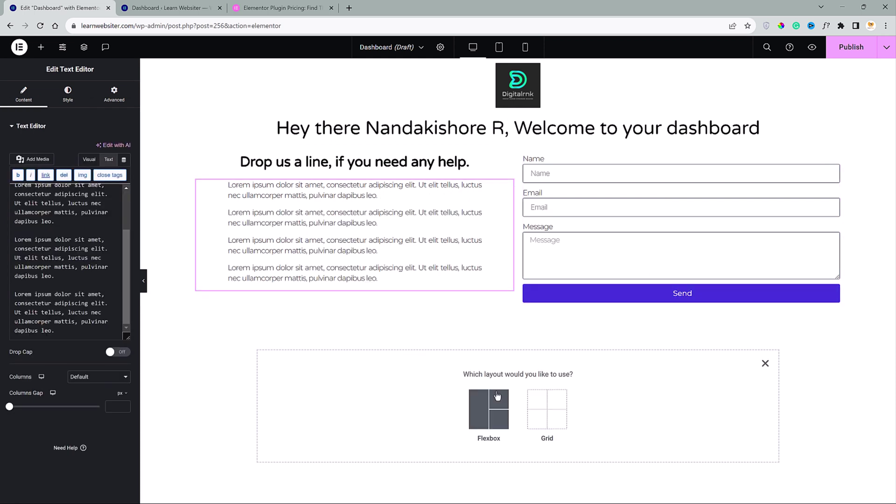
left_click(493, 409)
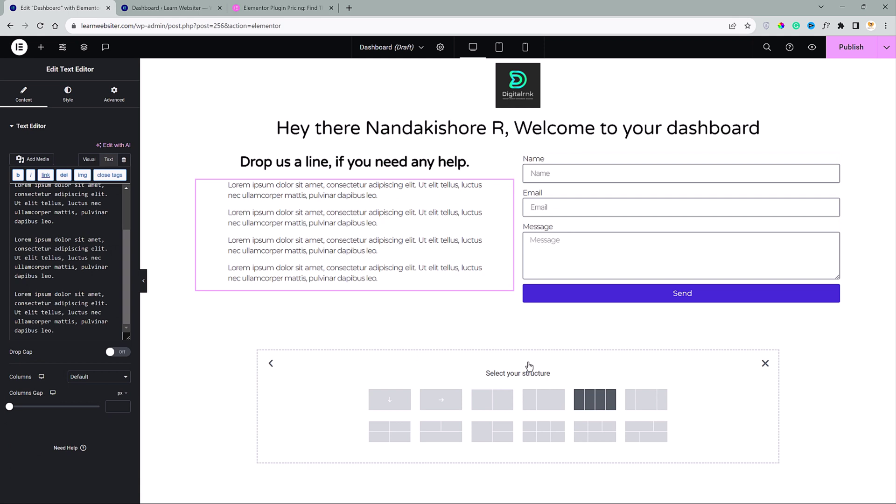
left_click(595, 400)
left_click(270, 350)
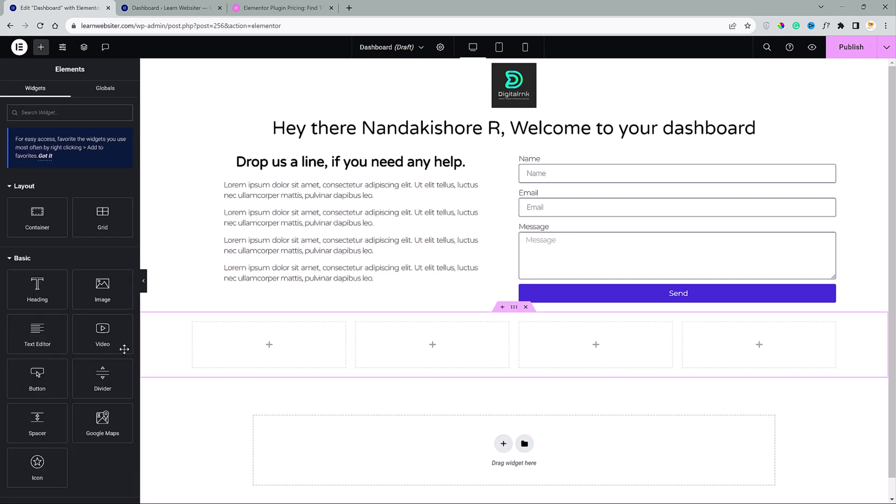
left_click_drag(117, 343, 252, 358)
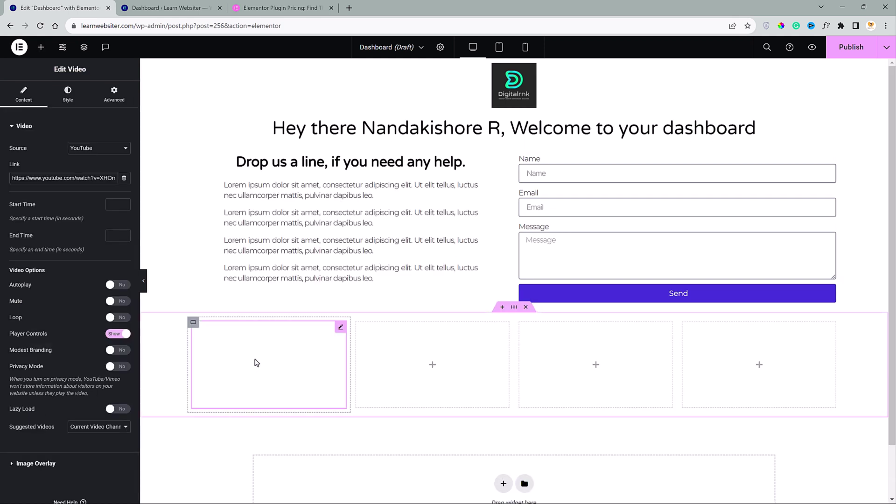
Step: Copy the video widget into the second, third and fourth columns
right_click(342, 330)
left_click(362, 350)
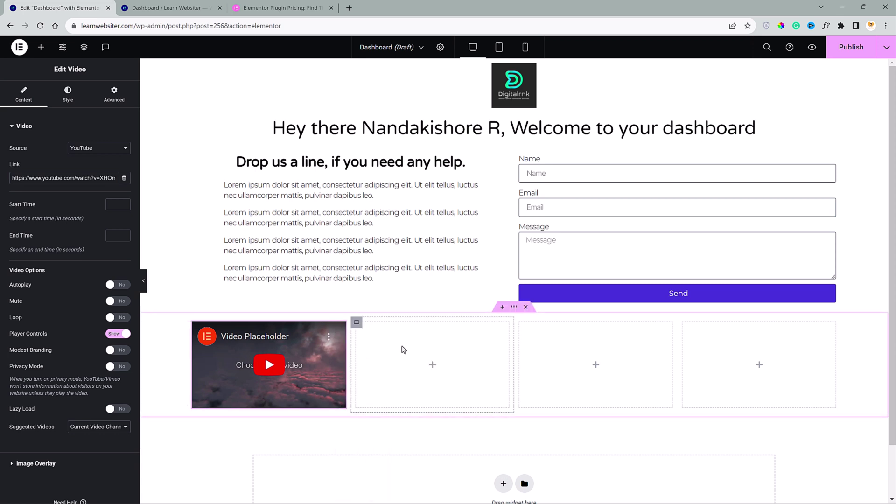
right_click(399, 374)
left_click(418, 365)
right_click(566, 371)
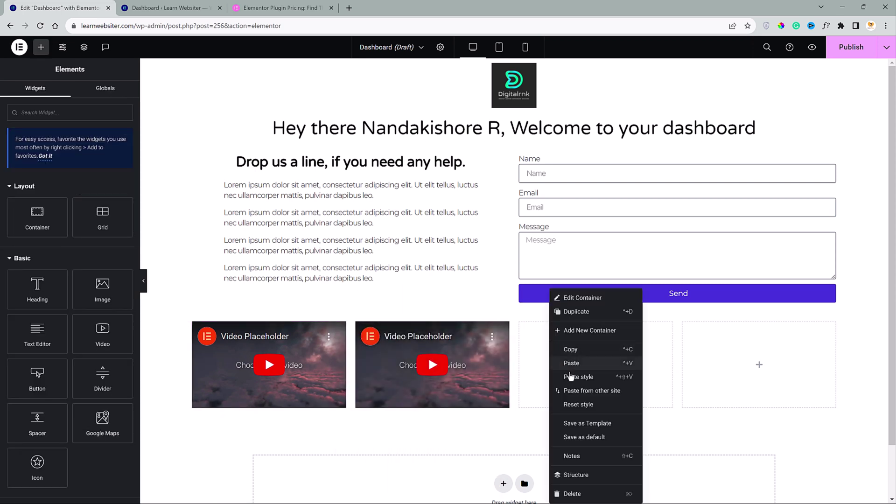
left_click(581, 364)
right_click(707, 359)
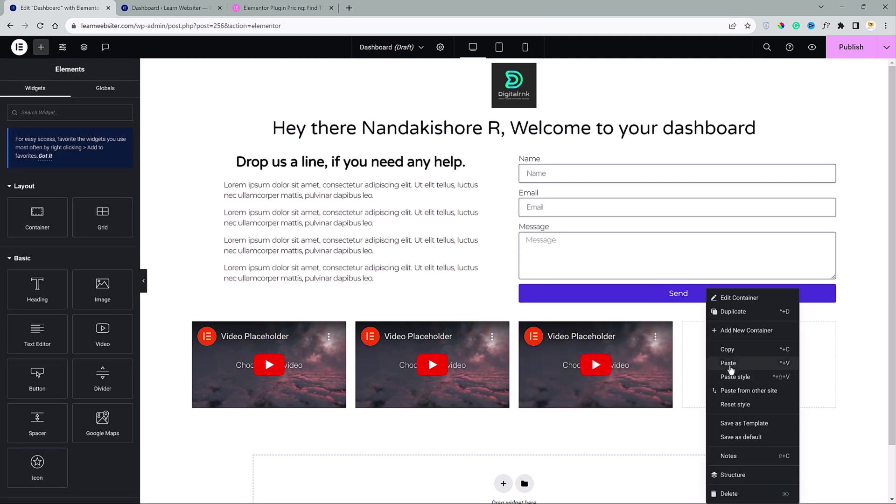
left_click(736, 376)
Step: Replace the first video's link with the SMTP tutorial and the second with another tutorial
left_click(63, 178)
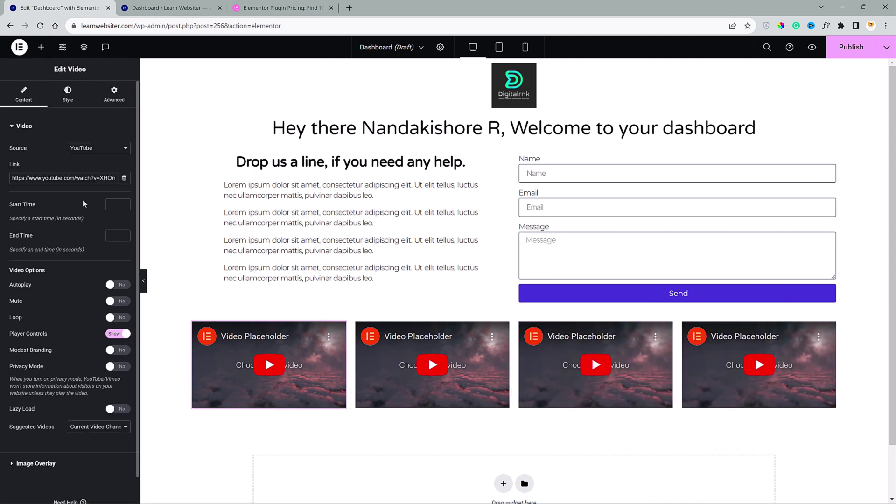
key("ctrl+a")
key("ctrl+v")
left_click(499, 339)
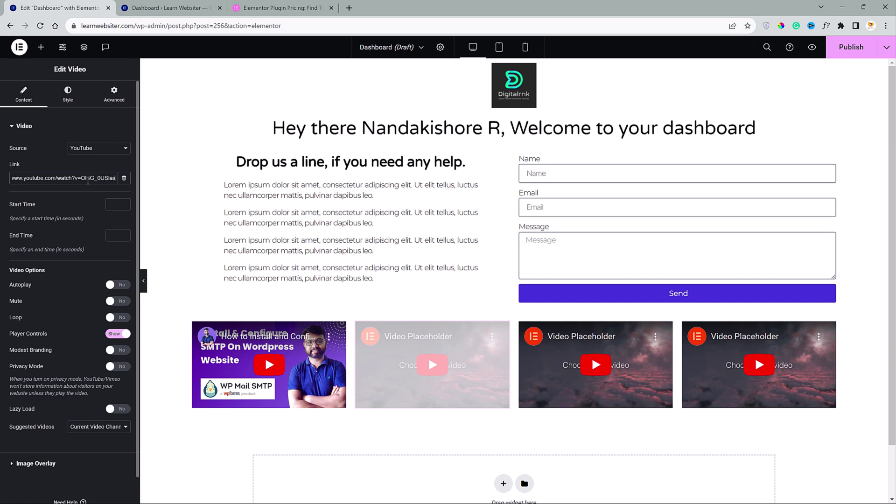
key("ctrl+a")
type("https://www.youtube.com/watch?v=uFTJXfEOL50")
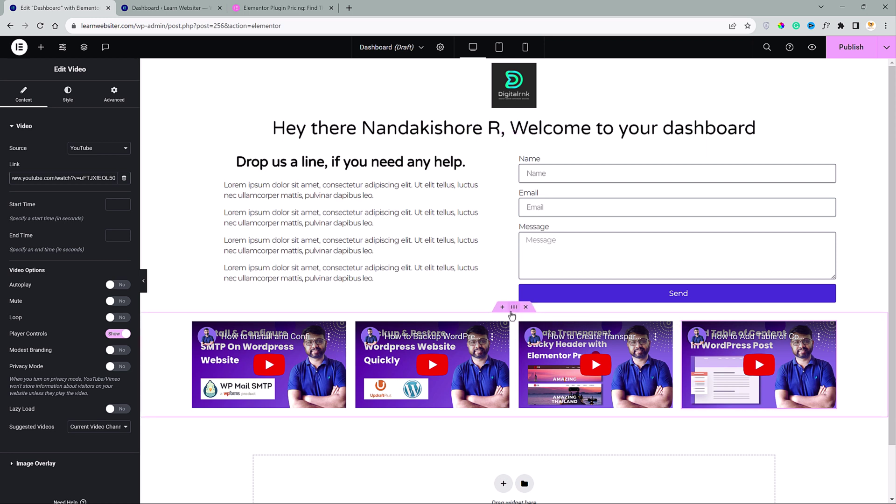
Step: Give the video container padding in percent: top 5, bottom 4
left_click(514, 309)
left_click(116, 104)
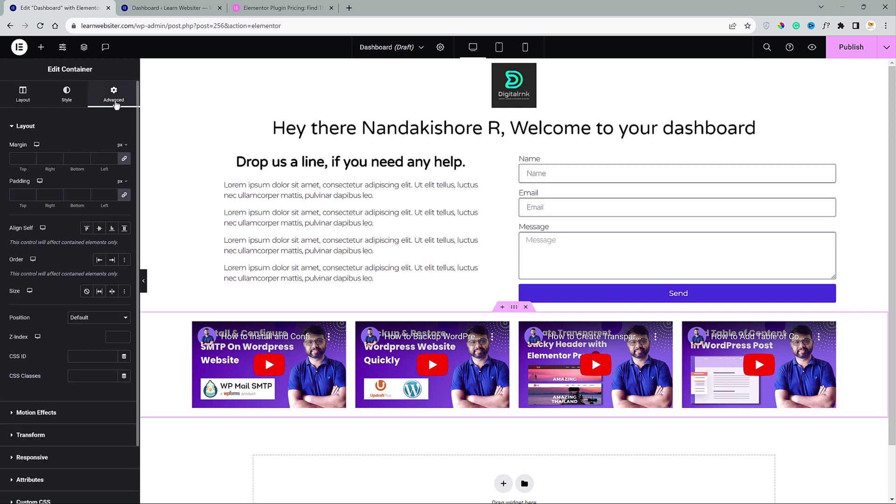
left_click(125, 181)
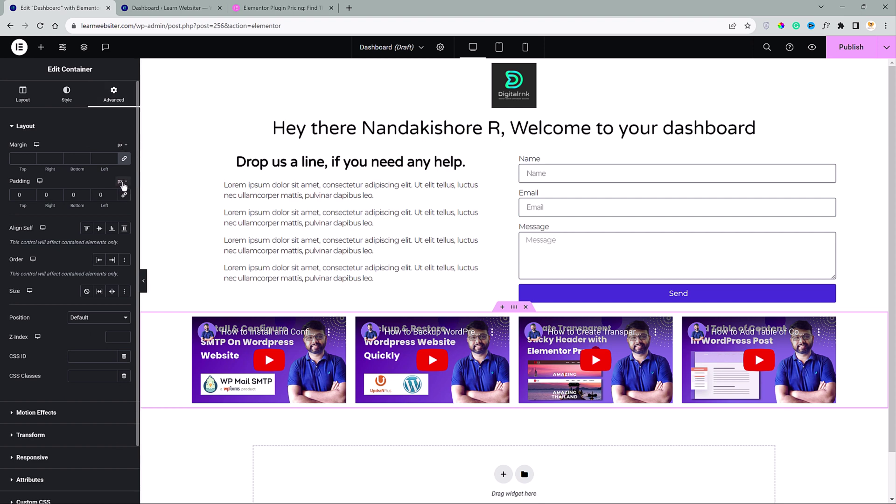
left_click(123, 189)
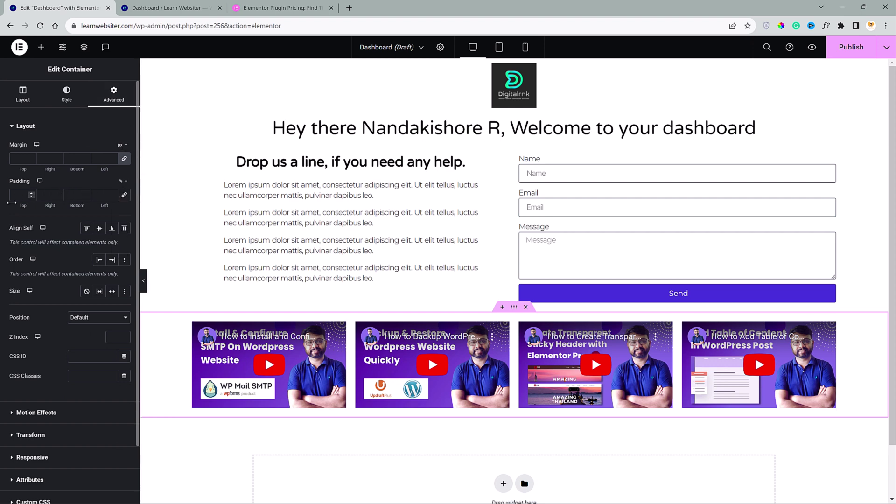
left_click(17, 196)
type("5")
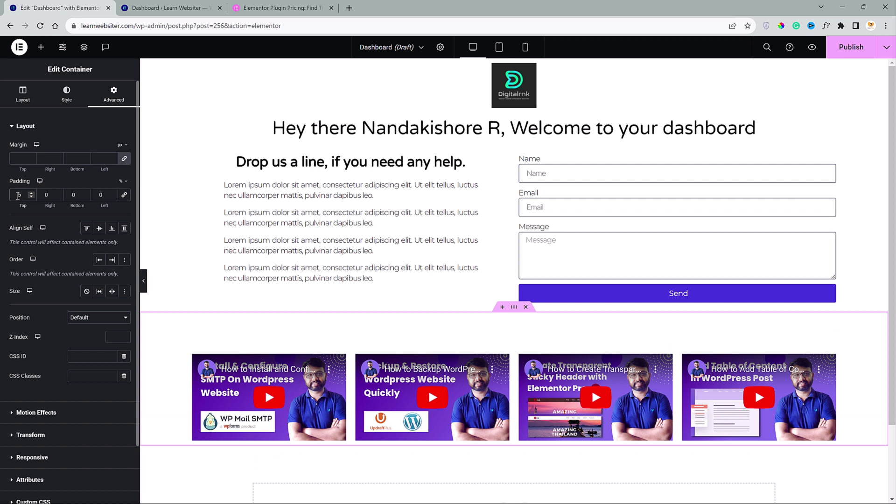
key("Tab")
type("4")
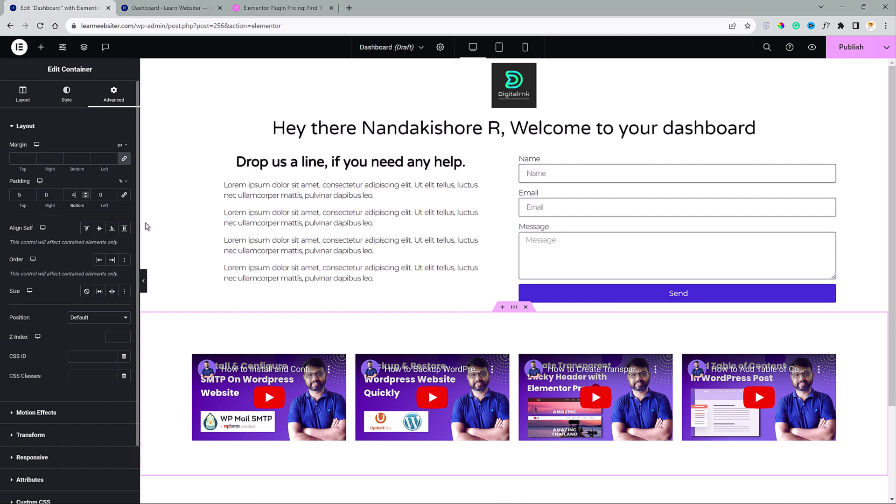
Step: Set 5% top padding on the logo-and-heading container and publish the Dashboard template
left_click(514, 139)
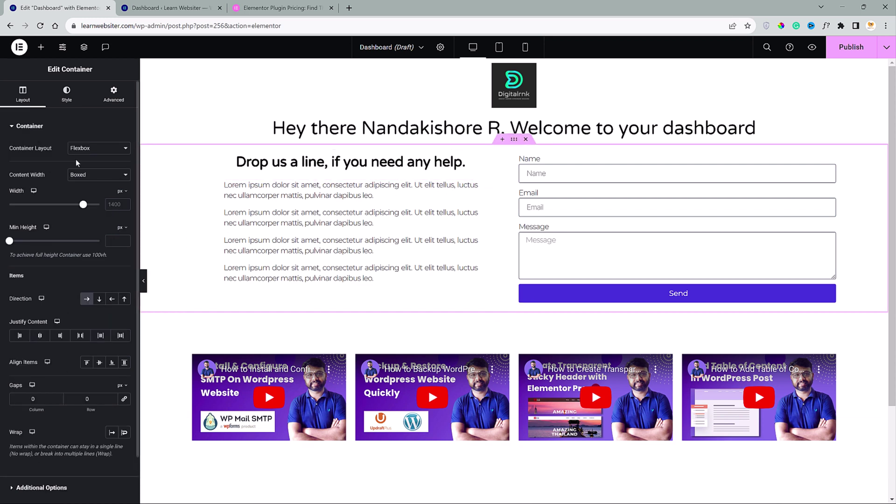
left_click(113, 93)
left_click(122, 181)
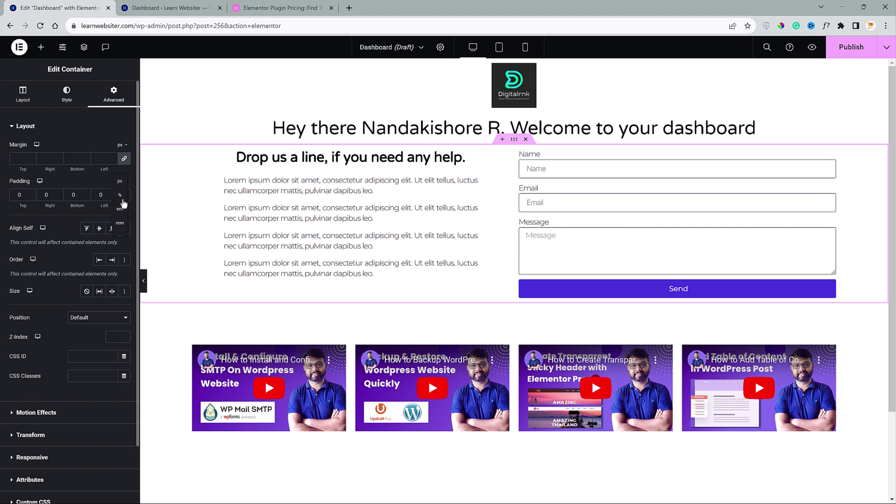
left_click(122, 196)
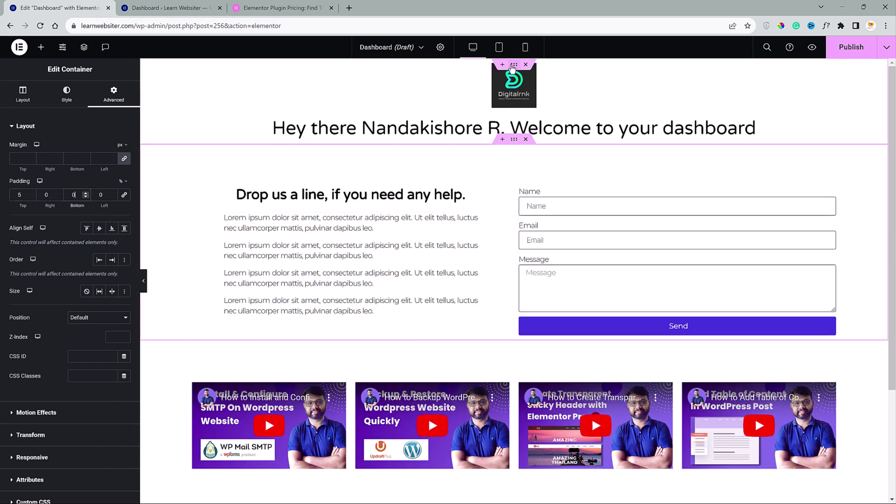
left_click(120, 195)
double_click(19, 194)
type("5")
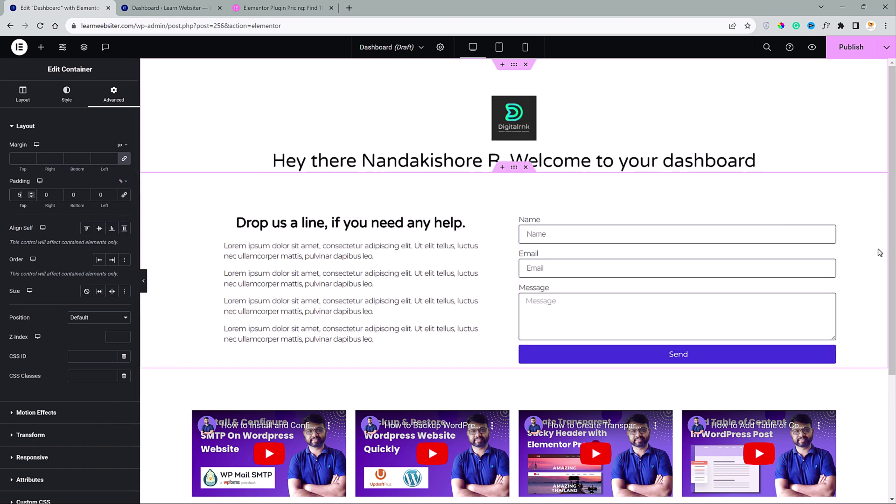
scroll(880, 252, "down", 4)
scroll(880, 253, "up", 3)
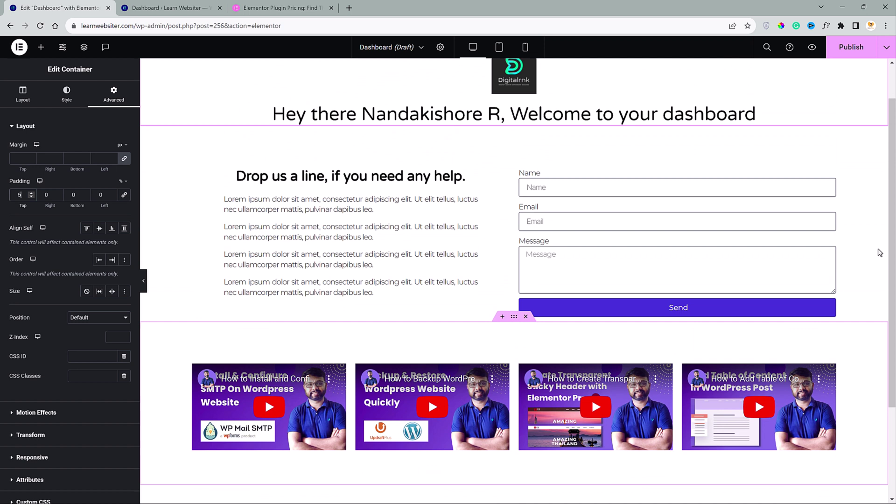
scroll(879, 253, "up", 1)
left_click(852, 53)
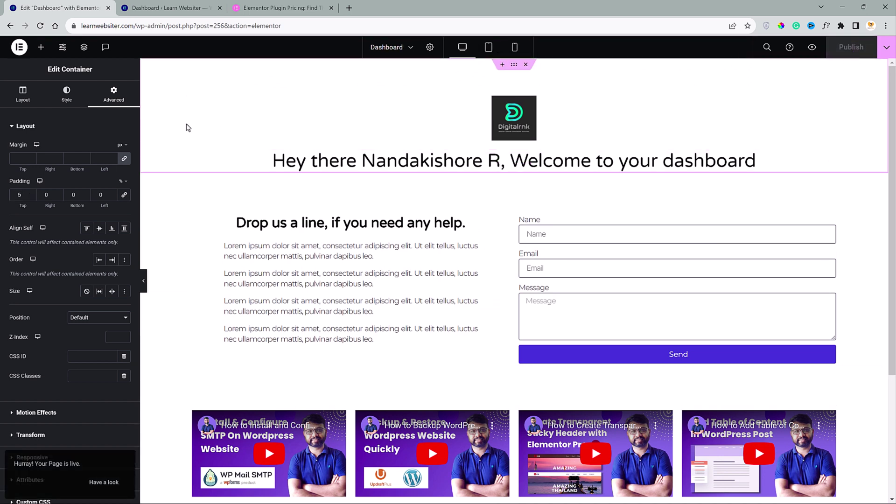
Step: In White Label CMS Dashboard settings, set Template Type to Elementor with template 'Dashboard', and save
left_click(12, 28)
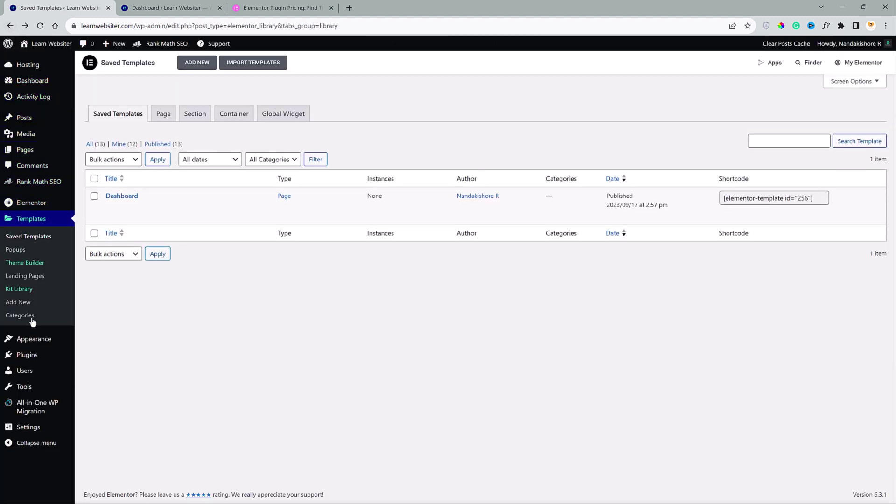
mouse_move(46, 427)
left_click(95, 458)
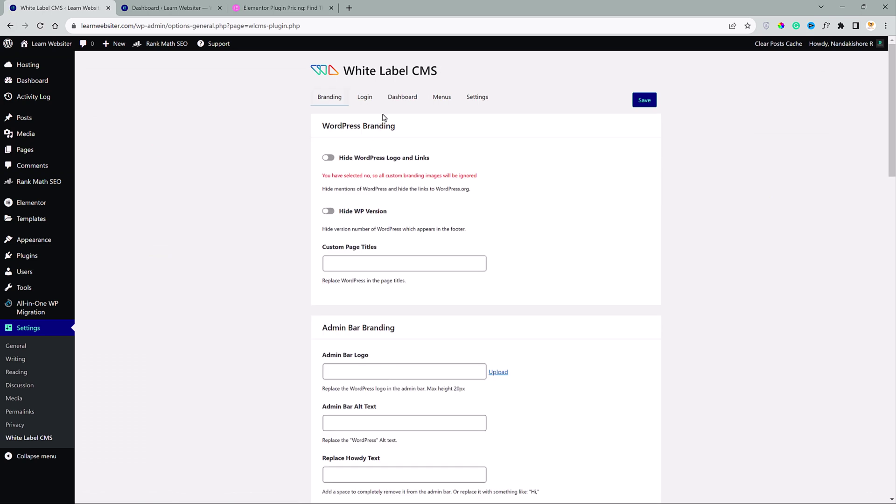
left_click(392, 98)
scroll(290, 208, "down", 8)
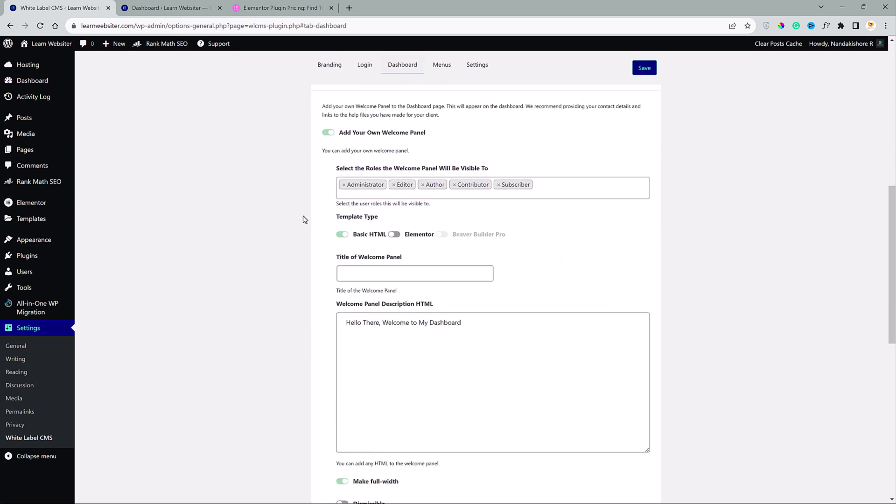
left_click(394, 234)
left_click(394, 273)
type("da")
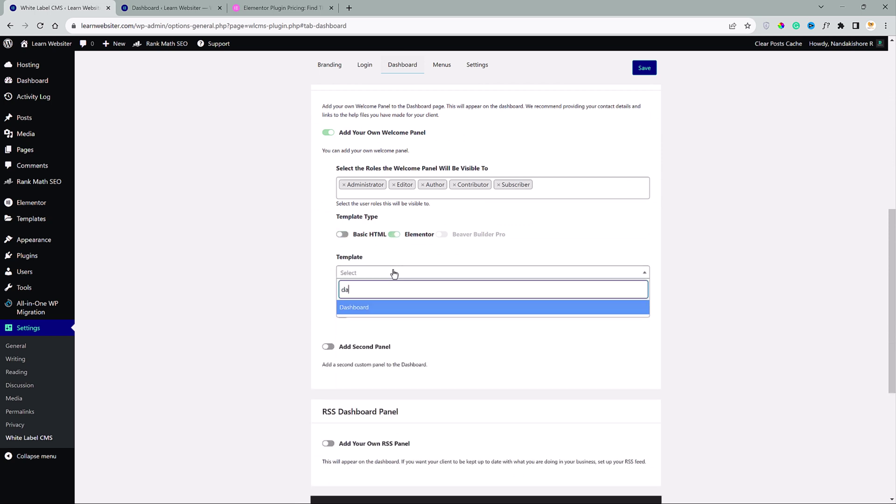
left_click(385, 309)
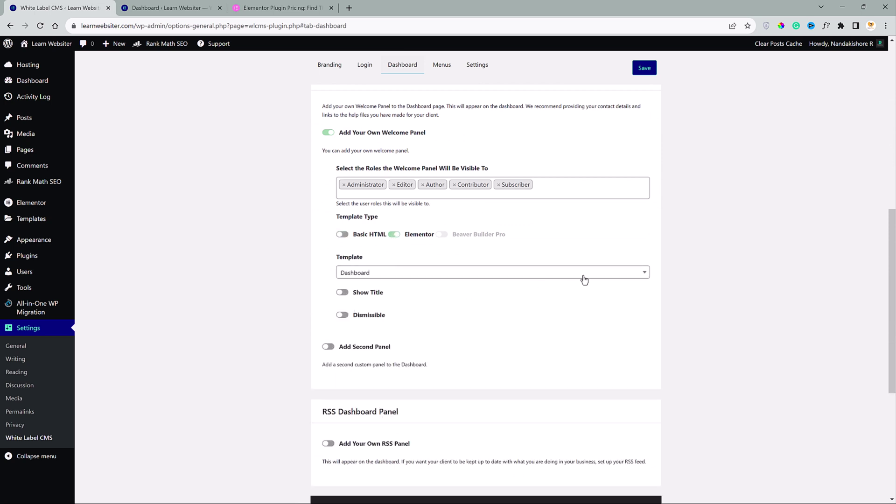
left_click(645, 67)
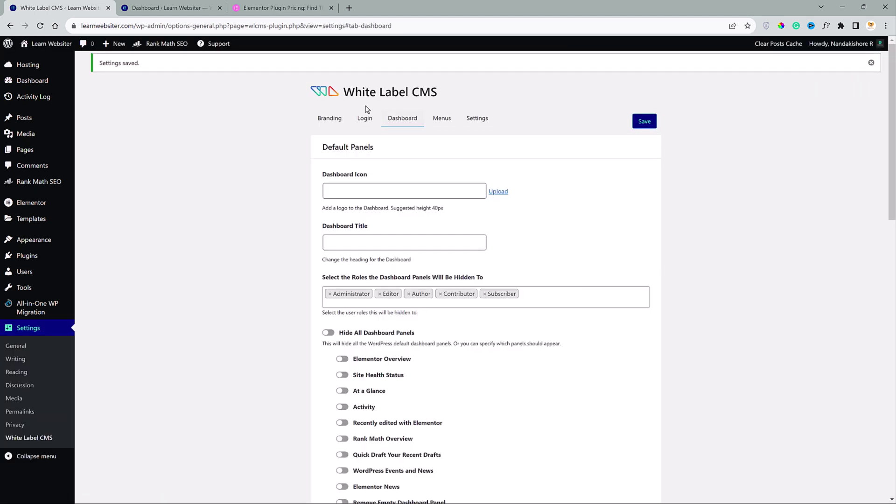
Step: Reload the admin dashboard tab to check the new welcome panel, then return to White Label CMS
left_click(171, 9)
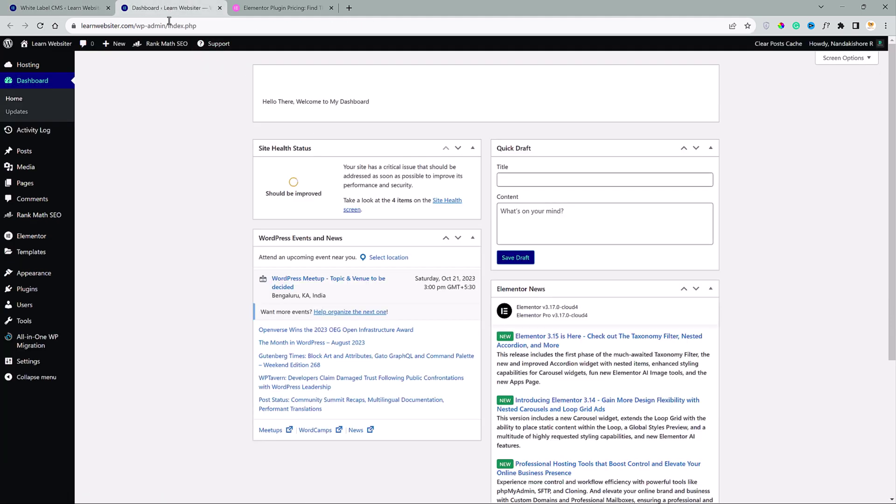
left_click(40, 25)
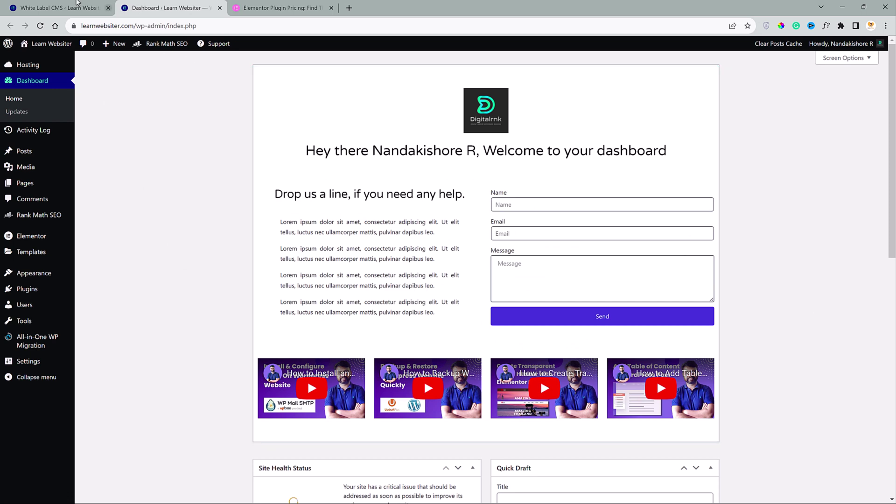
left_click(103, 8)
scroll(252, 311, "down", 12)
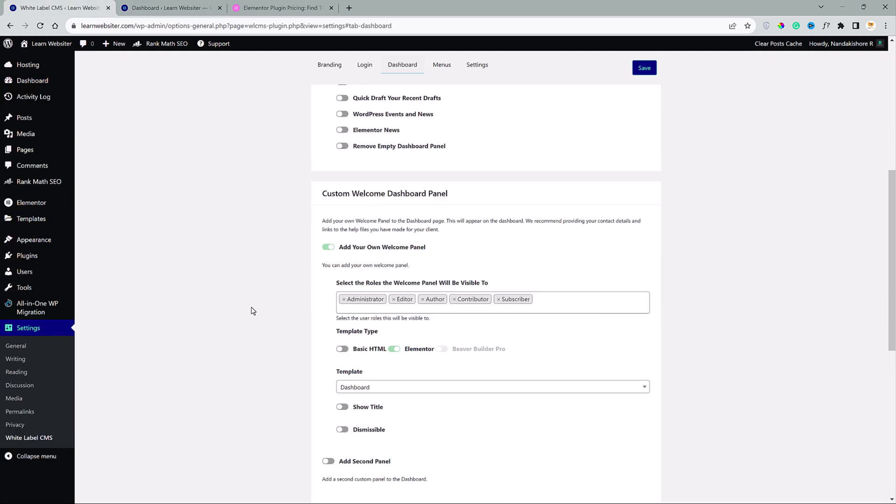
left_click(327, 275)
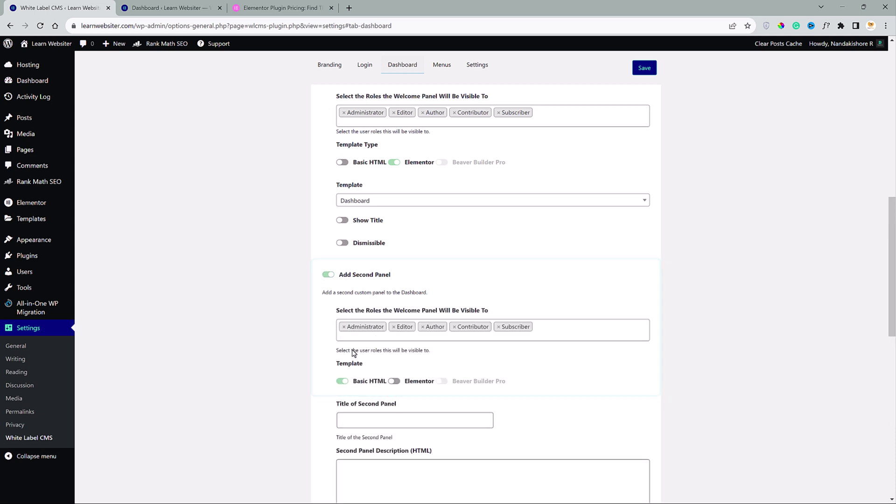
left_click(398, 382)
left_click(400, 418)
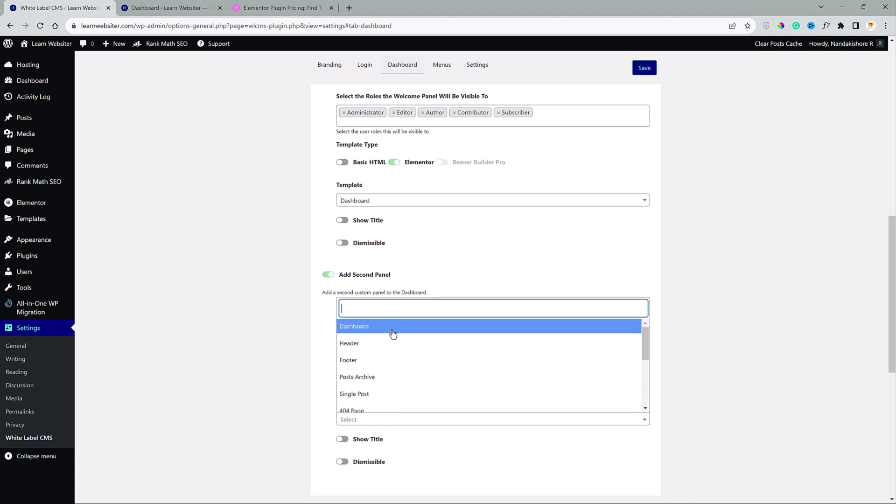
left_click(322, 371)
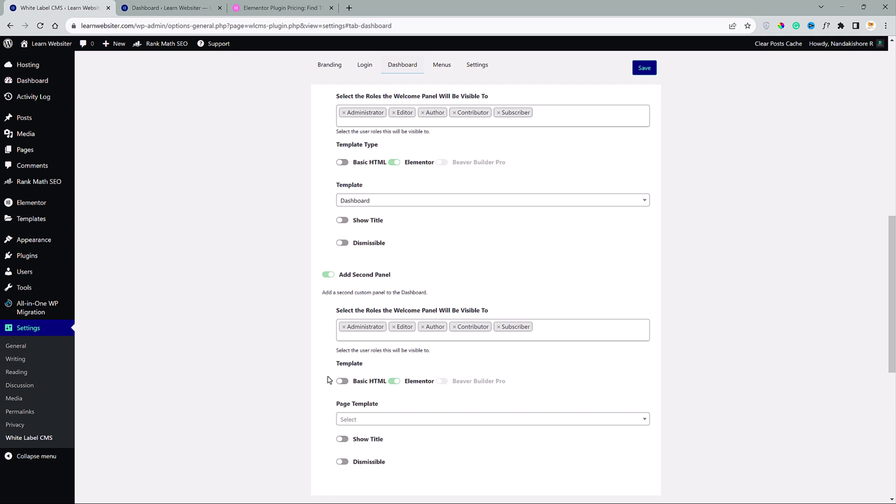
left_click(540, 329)
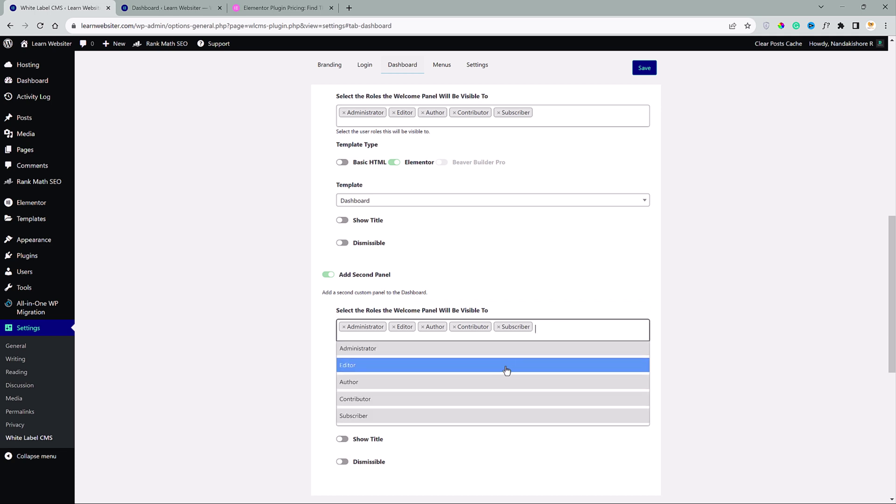
left_click(326, 286)
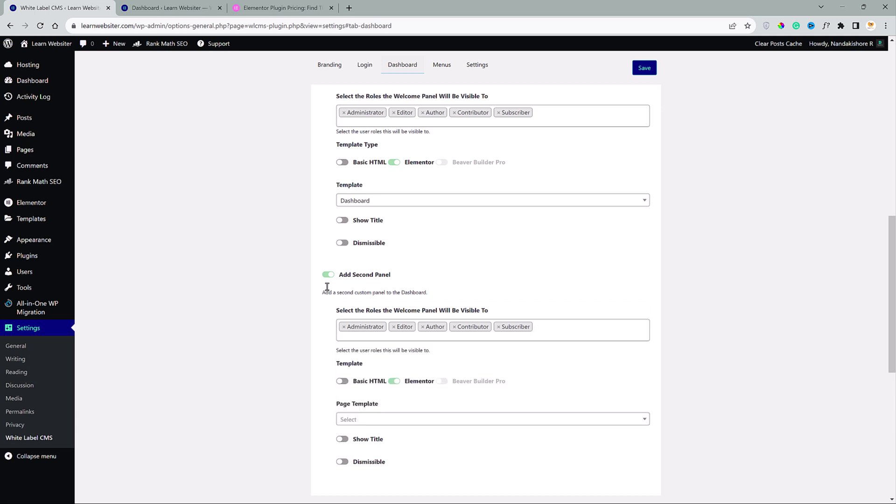
left_click(328, 275)
scroll(655, 272, "down", 3)
scroll(654, 269, "up", 10)
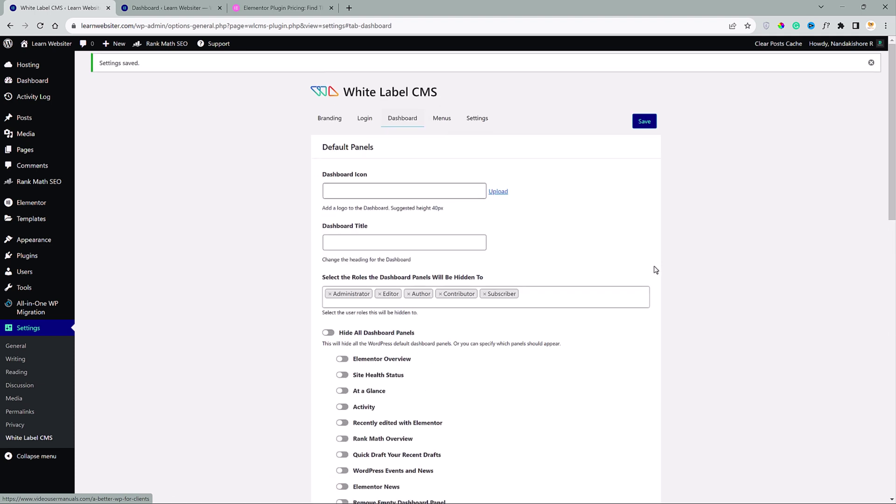
Step: Turn on 'Want to hide menus for your client?' in White Label CMS's Menus settings
left_click(442, 119)
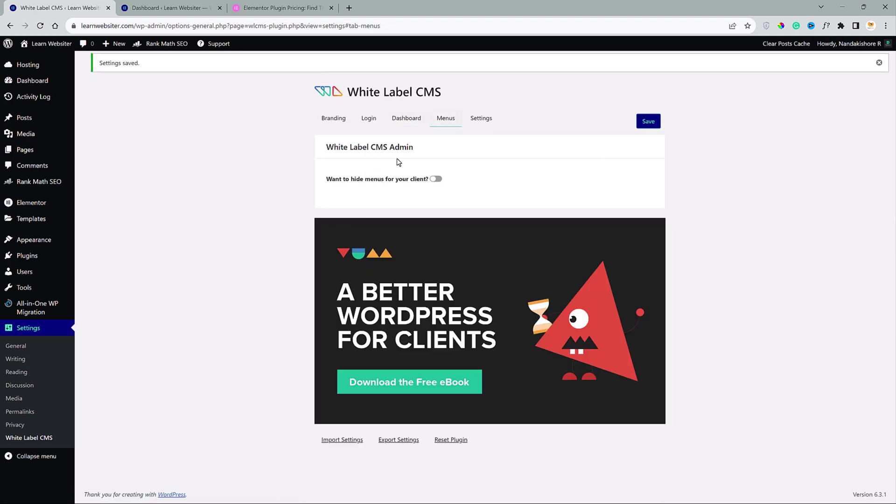
left_click(437, 180)
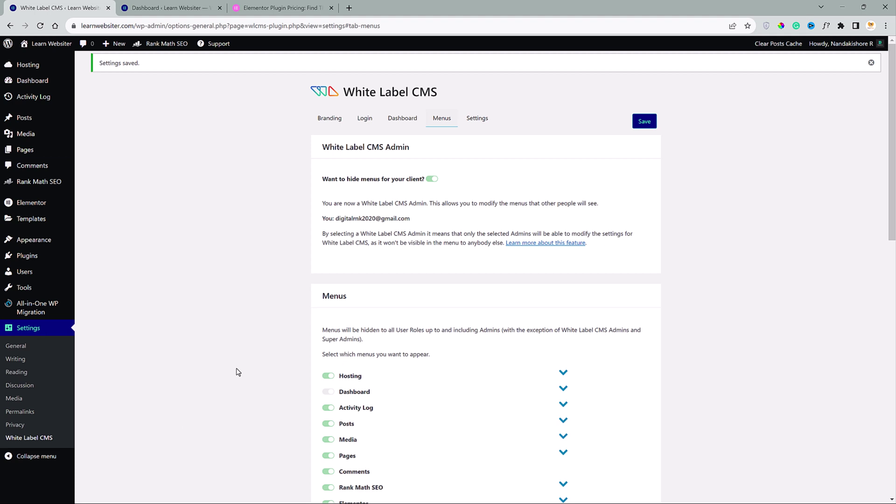
scroll(252, 368, "down", 3)
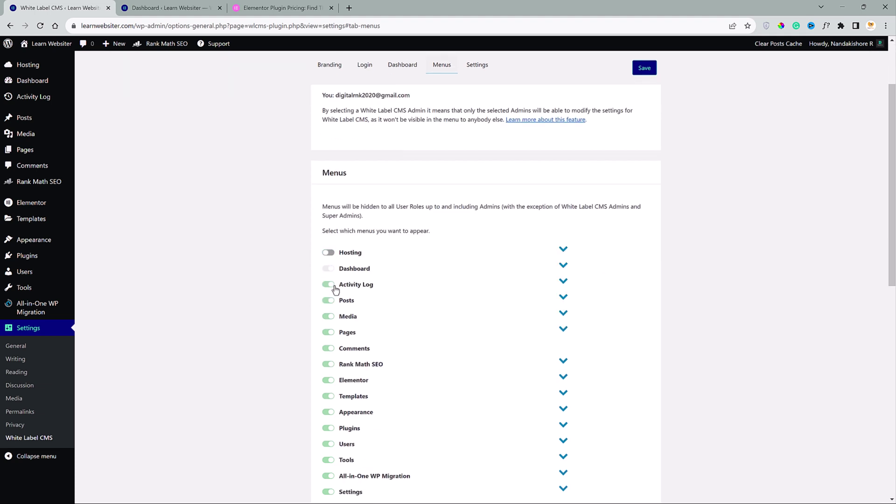
scroll(326, 280, "down", 1)
Step: Hide Activity Log, Media, Comments, Rank Math SEO, Elementor, Templates, Appearance, Plugins, Users through Settings; save
left_click(328, 238)
left_click(328, 270)
left_click(328, 301)
left_click(328, 317)
left_click(328, 333)
left_click(328, 349)
left_click(328, 365)
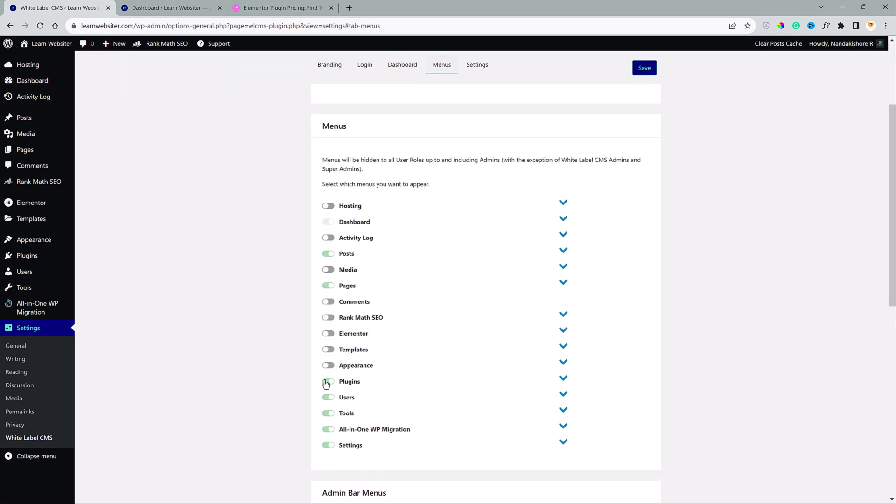
left_click(328, 381)
left_click(328, 413)
left_click(328, 445)
scroll(625, 324, "up", 1)
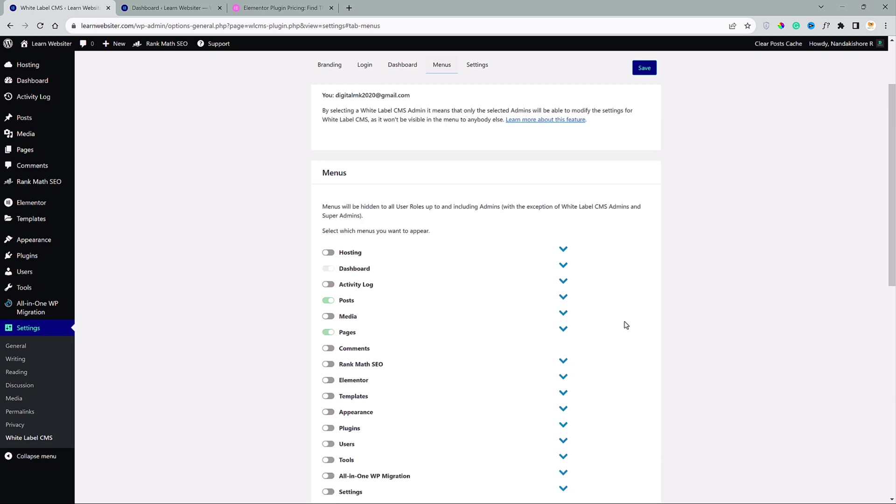
left_click(645, 68)
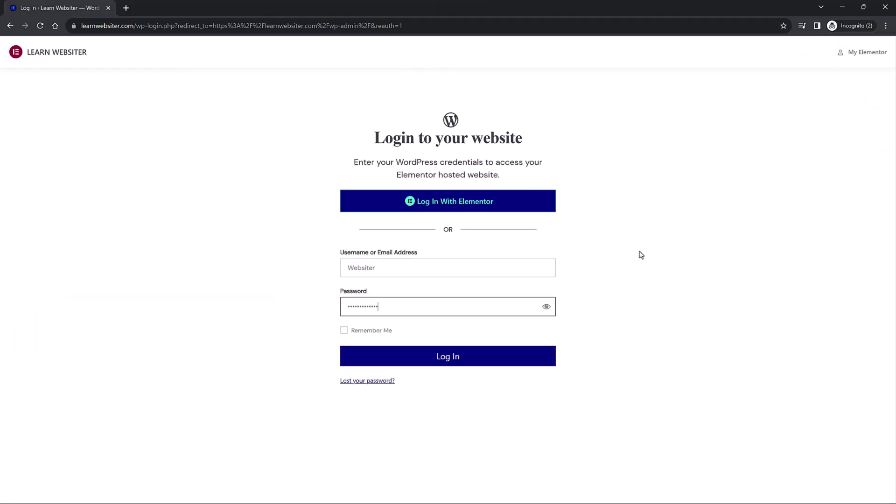
Step: Submit the client account's credentials on the incognito wp-login page
key("Return")
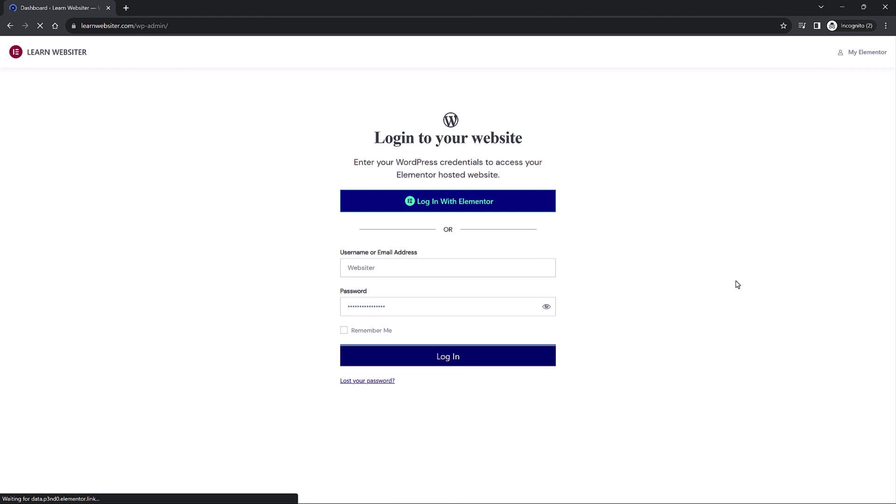